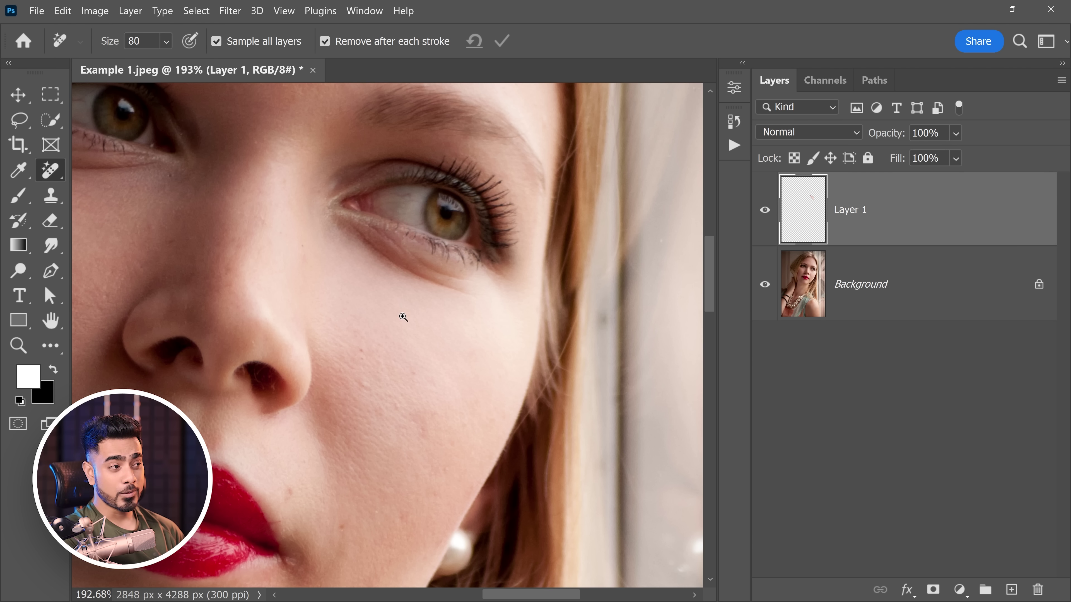
Try to remove the forehead's lines and blemishes with one broad Remove Tool stroke at brush size 300
{"action": "left_click_drag", "start_coordinate": [403, 317], "coordinate": [417, 223]}
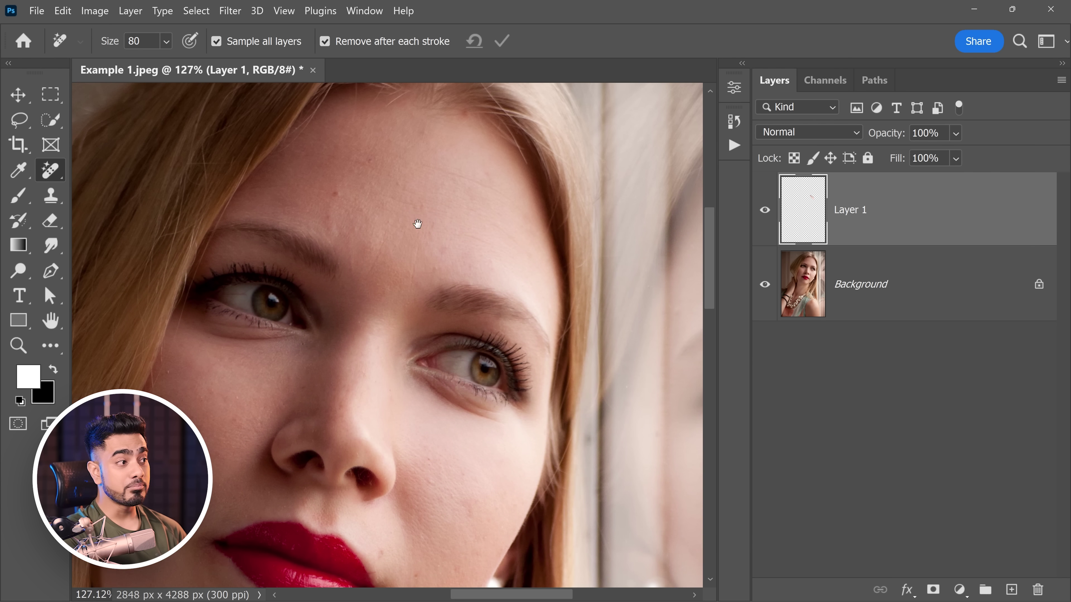
{"action": "key", "text": "bracketright"}
{"action": "key", "text": "bracketright"}
{"action": "key", "text": "bracketright"}
{"action": "key", "text": "bracketright"}
{"action": "key", "text": "bracketright"}
{"action": "key", "text": "bracketright"}
{"action": "key", "text": "bracketright"}
{"action": "mouse_move", "coordinate": [425, 182]}
{"action": "left_mouse_down"}
{"action": "mouse_move", "coordinate": [447, 203]}
{"action": "mouse_move", "coordinate": [361, 243]}
{"action": "left_mouse_up"}
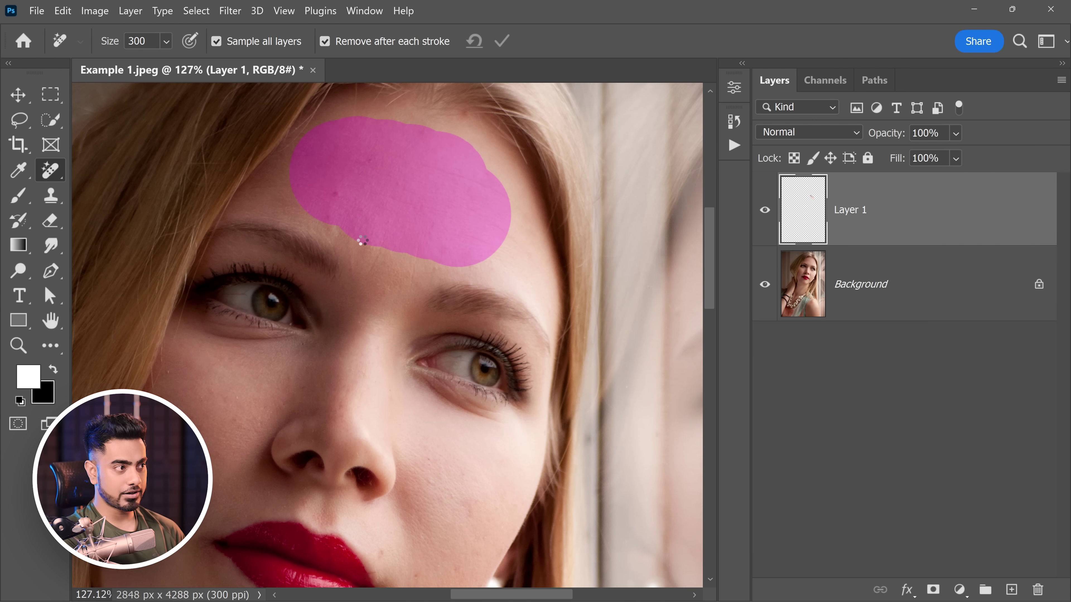
{"action": "mouse_move", "coordinate": [406, 184]}
{"action": "left_mouse_down"}
{"action": "mouse_move", "coordinate": [418, 172]}
{"action": "mouse_move", "coordinate": [406, 335]}
{"action": "mouse_move", "coordinate": [481, 210]}
{"action": "mouse_move", "coordinate": [445, 287]}
{"action": "mouse_move", "coordinate": [349, 261]}
{"action": "mouse_move", "coordinate": [371, 287]}
{"action": "mouse_move", "coordinate": [429, 270]}
{"action": "mouse_move", "coordinate": [418, 292]}
{"action": "mouse_move", "coordinate": [355, 292]}
{"action": "left_mouse_up"}
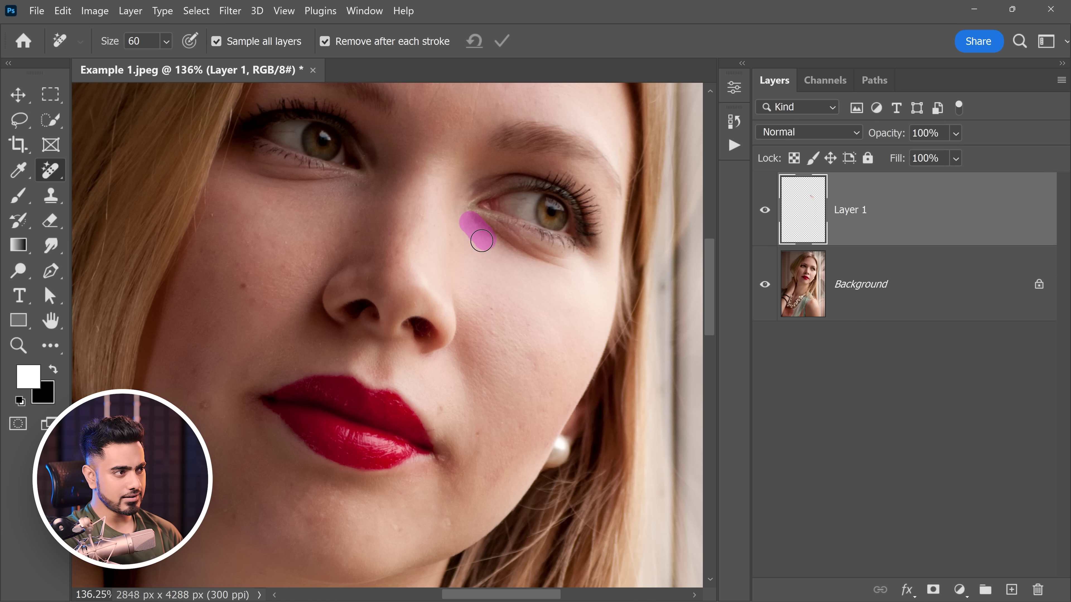
Remove the marks under the eye, on the cheek, around the mouth and chin, and beside the nose with brush sizes 45 to 60
{"action": "left_click_drag", "start_coordinate": [481, 240], "coordinate": [481, 241]}
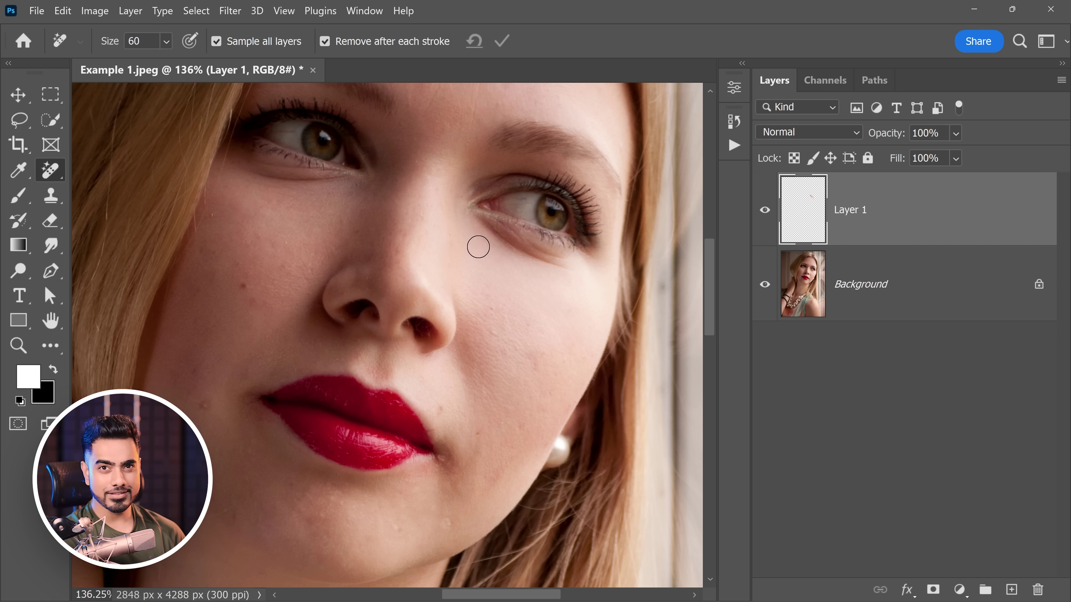
{"action": "left_click", "coordinate": [521, 429]}
{"action": "left_click_drag", "start_coordinate": [448, 484], "coordinate": [459, 505]}
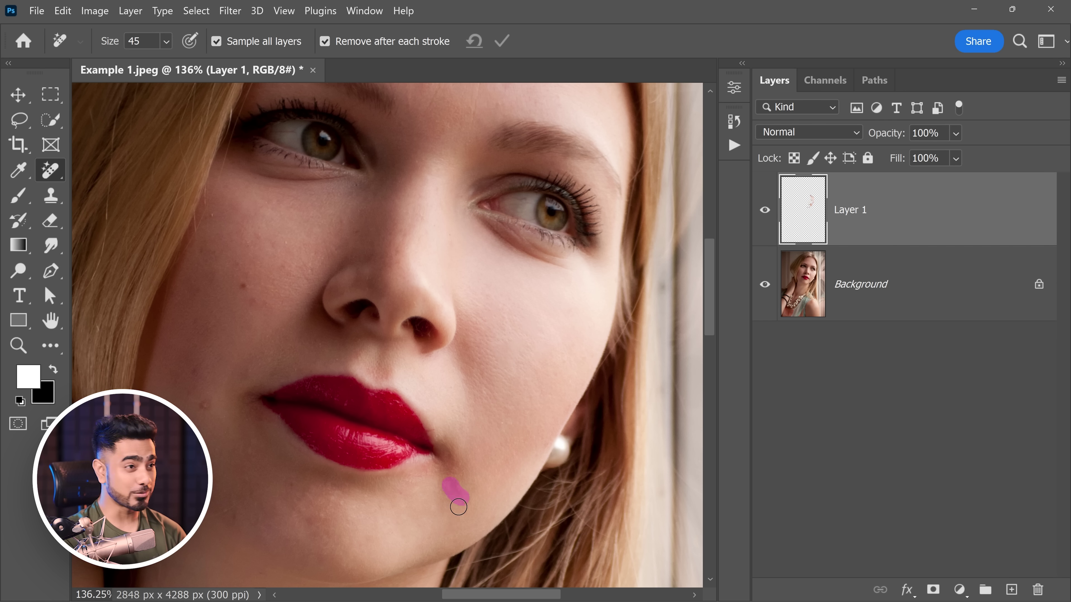
{"action": "left_click_drag", "start_coordinate": [459, 505], "coordinate": [459, 505]}
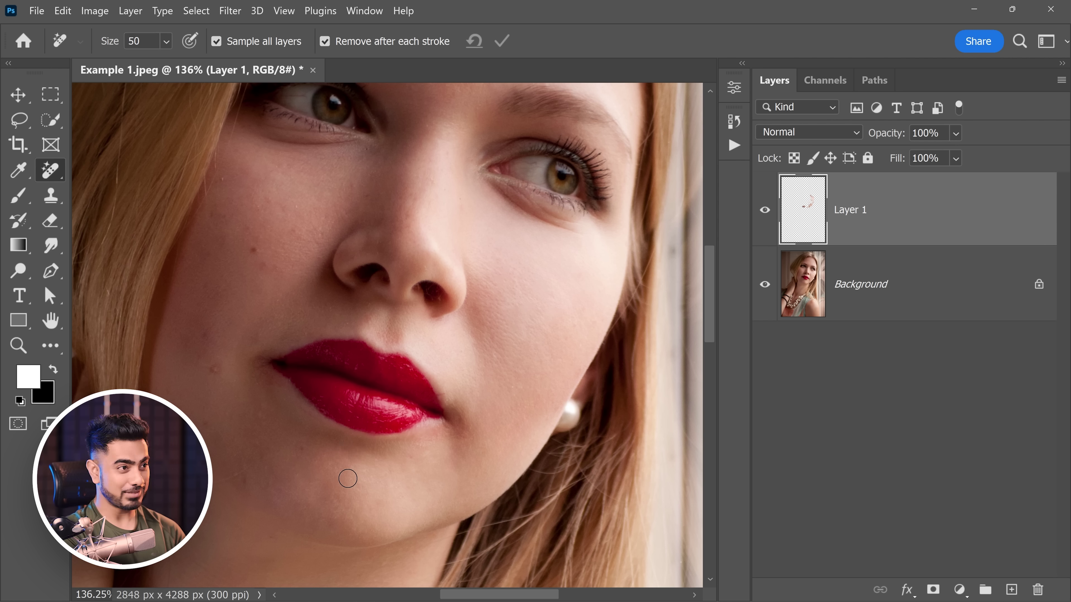
{"action": "left_click", "coordinate": [355, 458]}
{"action": "left_click_drag", "start_coordinate": [324, 216], "coordinate": [314, 249]}
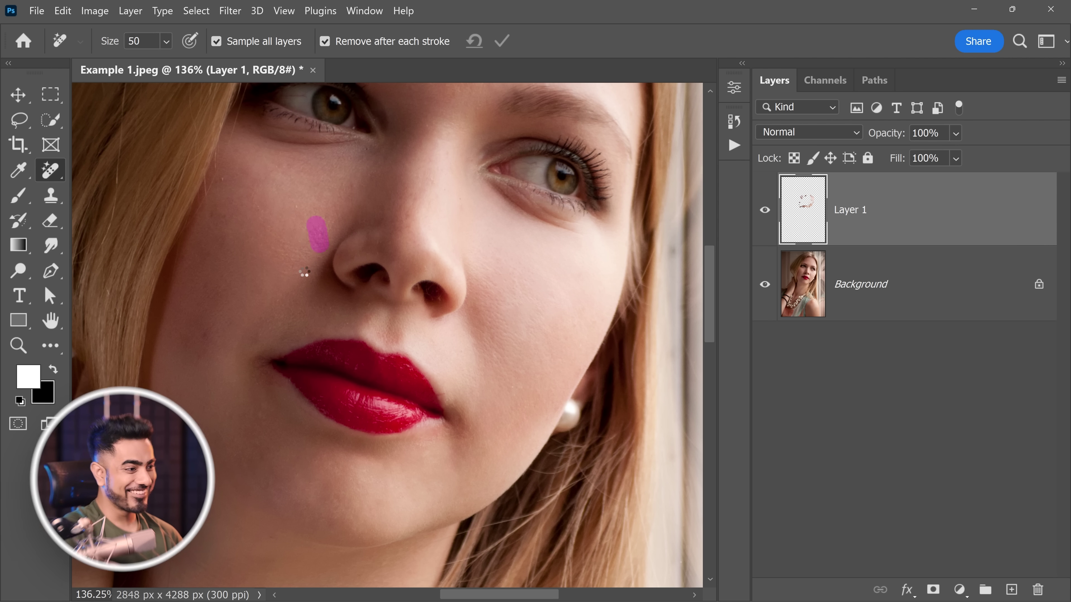
Remove the remaining lines and blemishes across the forehead and between the brows, starting with a brush size of 40
{"action": "key", "text": "bracketleft"}
{"action": "left_click_drag", "start_coordinate": [272, 166], "coordinate": [295, 168]}
{"action": "left_click_drag", "start_coordinate": [443, 195], "coordinate": [530, 223]}
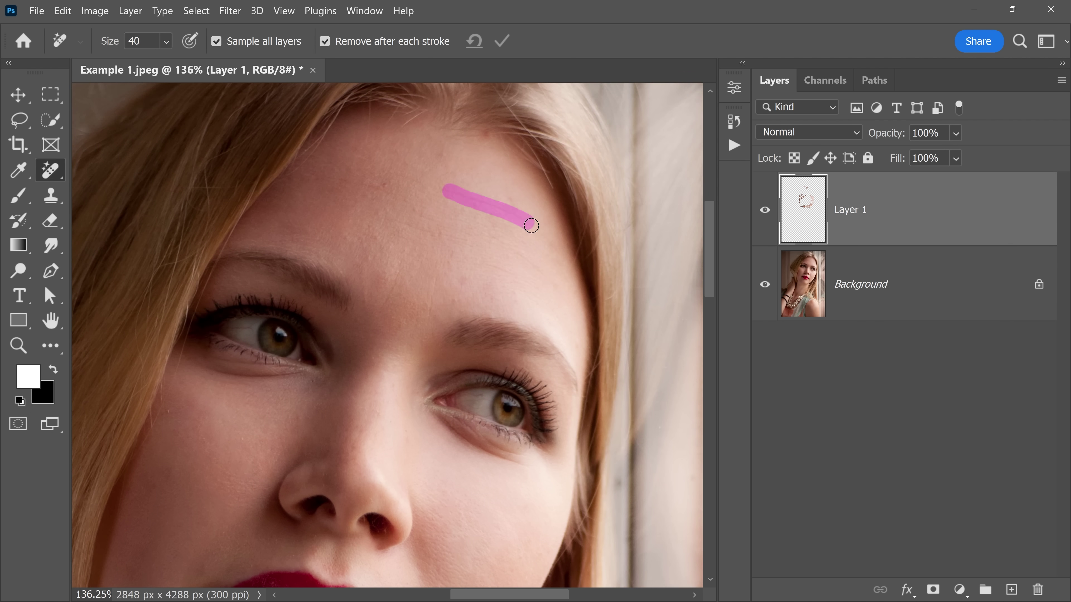
{"action": "left_click_drag", "start_coordinate": [548, 258], "coordinate": [552, 260]}
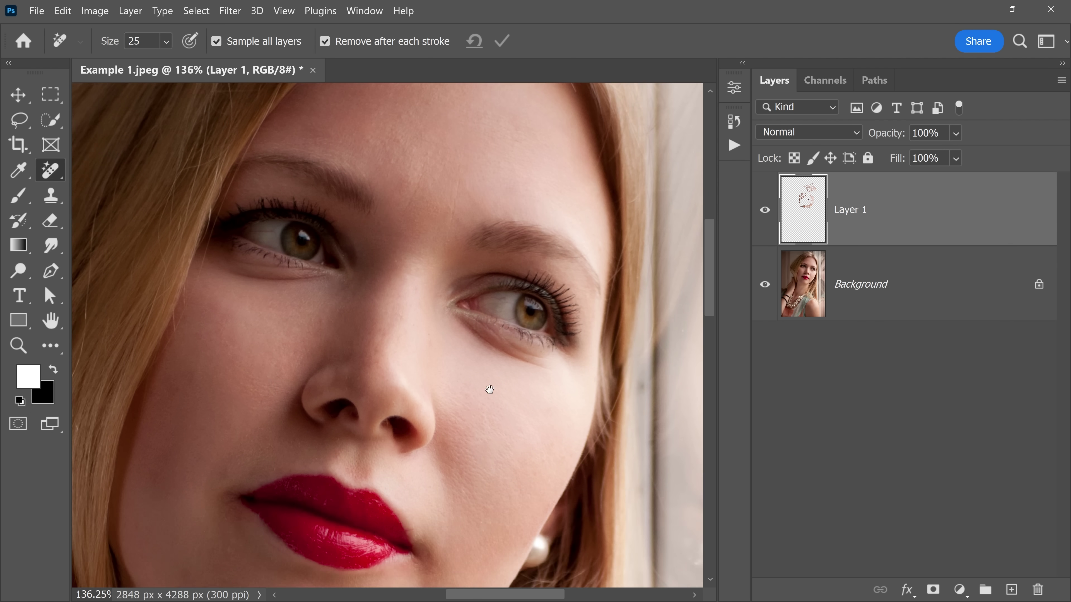
{"action": "scroll", "coordinate": [454, 282], "scroll_direction": "down", "scroll_amount": 5}
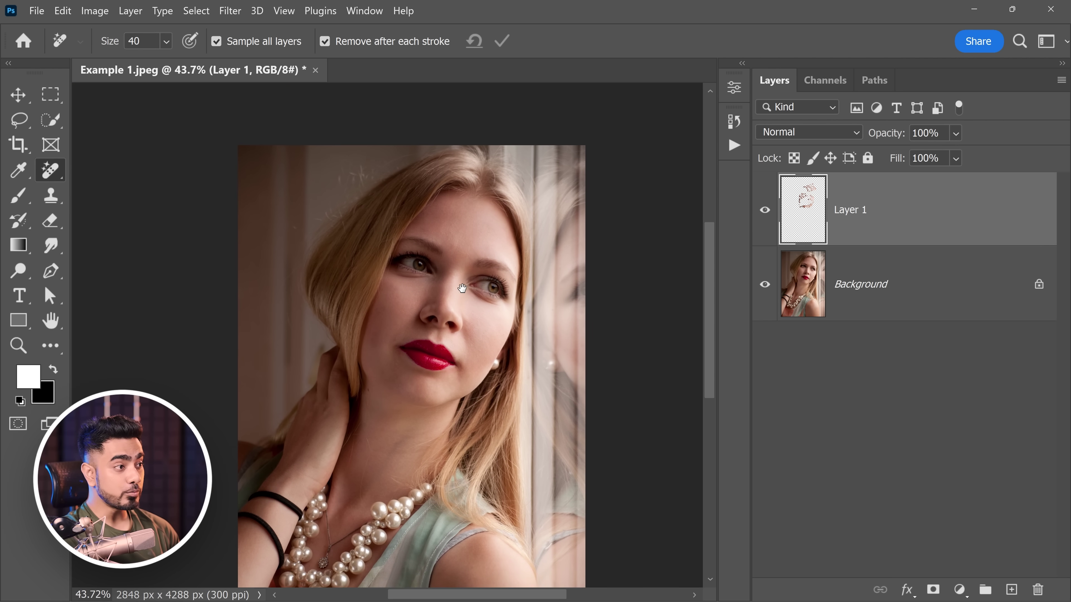
{"action": "scroll", "coordinate": [462, 245], "scroll_direction": "up", "scroll_amount": 1}
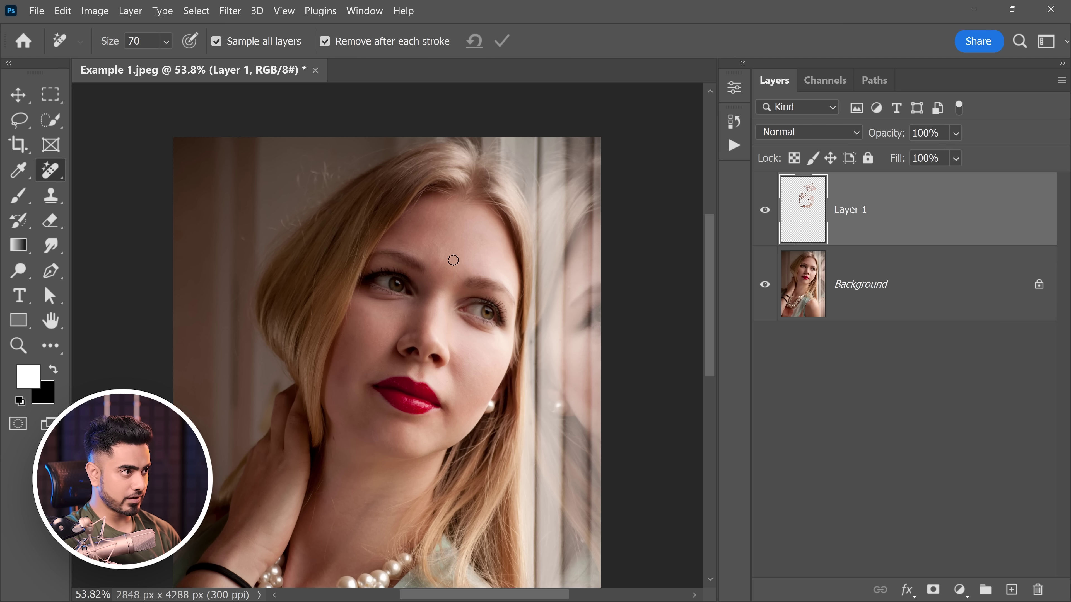
{"action": "left_click_drag", "start_coordinate": [439, 261], "coordinate": [440, 257]}
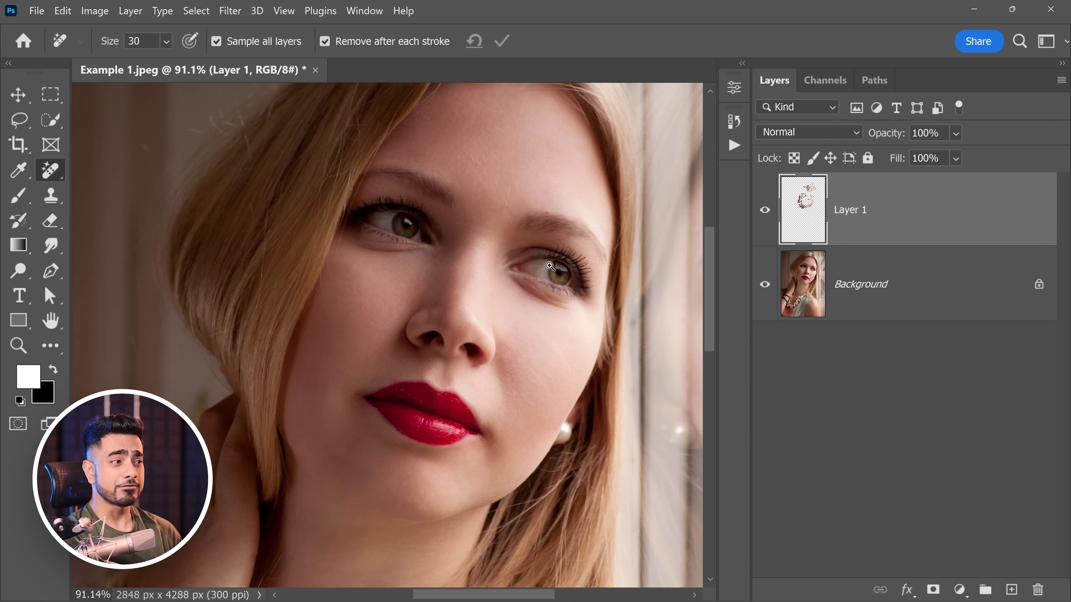
Compare the face before and after the blemish removal by hiding and showing Layer 1
{"action": "scroll", "coordinate": [540, 268], "scroll_direction": "down", "scroll_amount": 1}
{"action": "left_click_drag", "start_coordinate": [540, 269], "coordinate": [522, 292]}
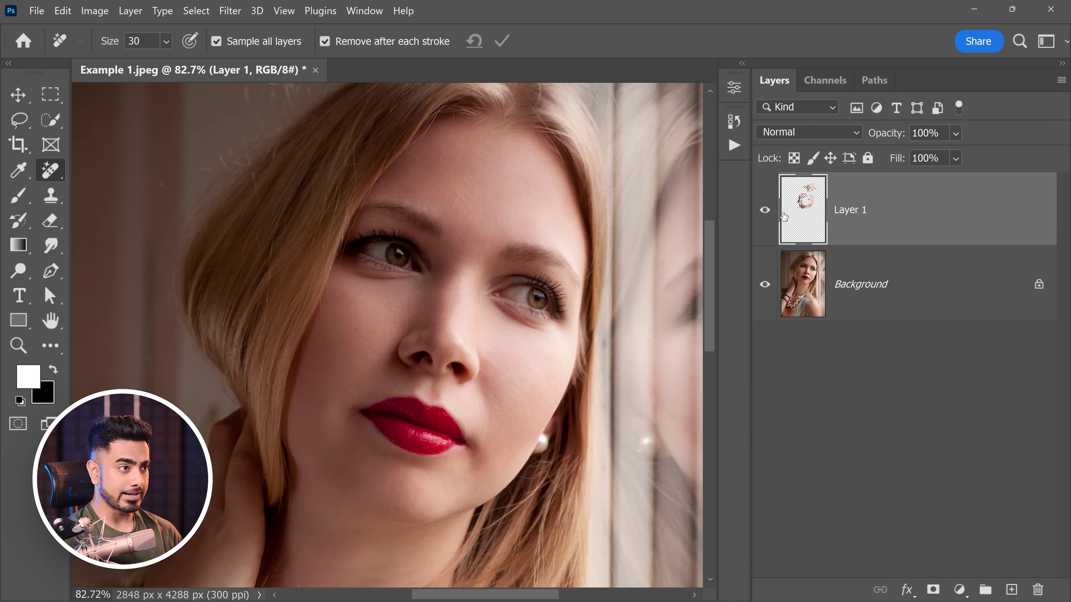
{"action": "left_click", "coordinate": [763, 215]}
{"action": "left_click", "coordinate": [764, 218]}
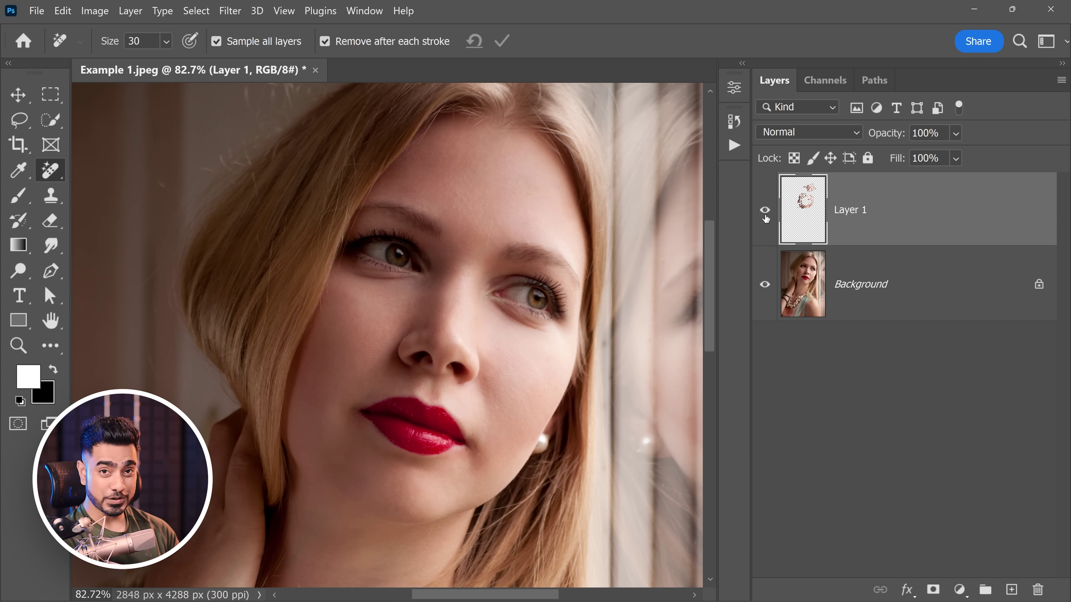
{"action": "left_click", "coordinate": [765, 215]}
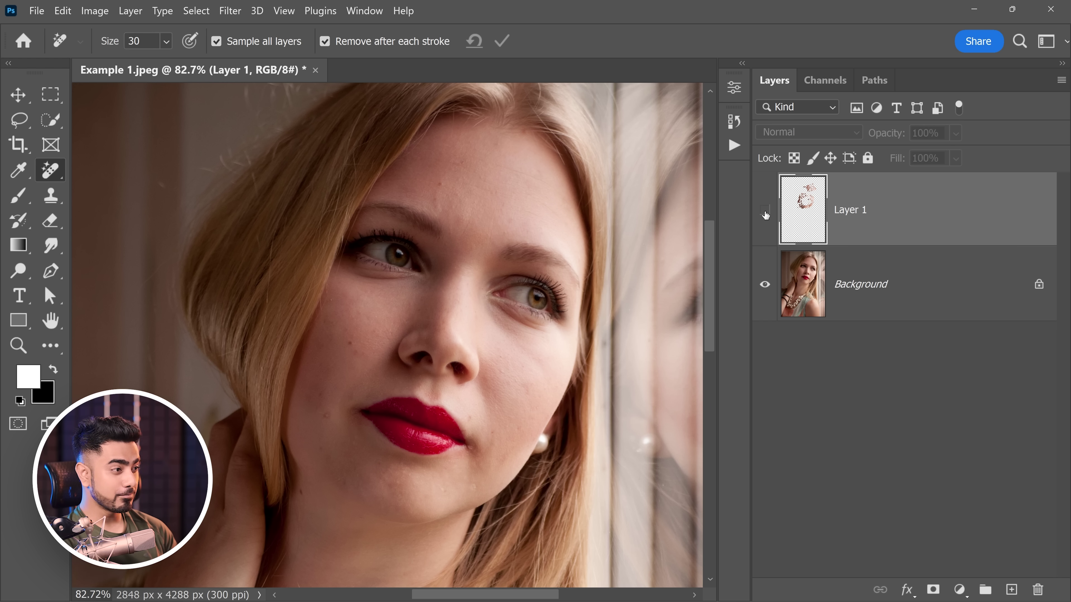
{"action": "left_click", "coordinate": [766, 213]}
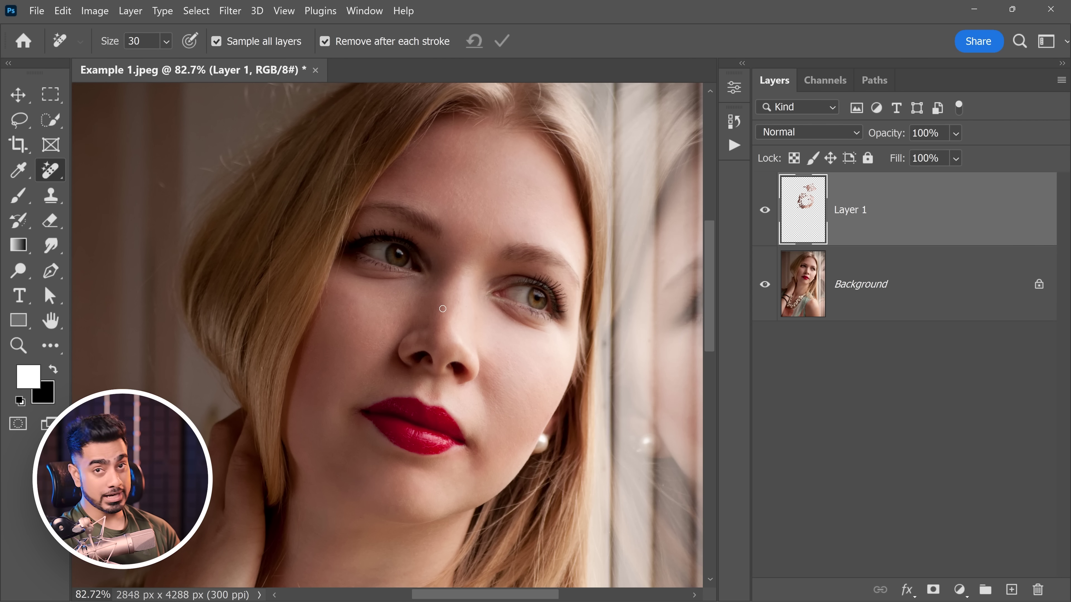
Create a new empty layer above Layer 1 and switch to the Brush tool
{"action": "left_click", "coordinate": [1011, 589]}
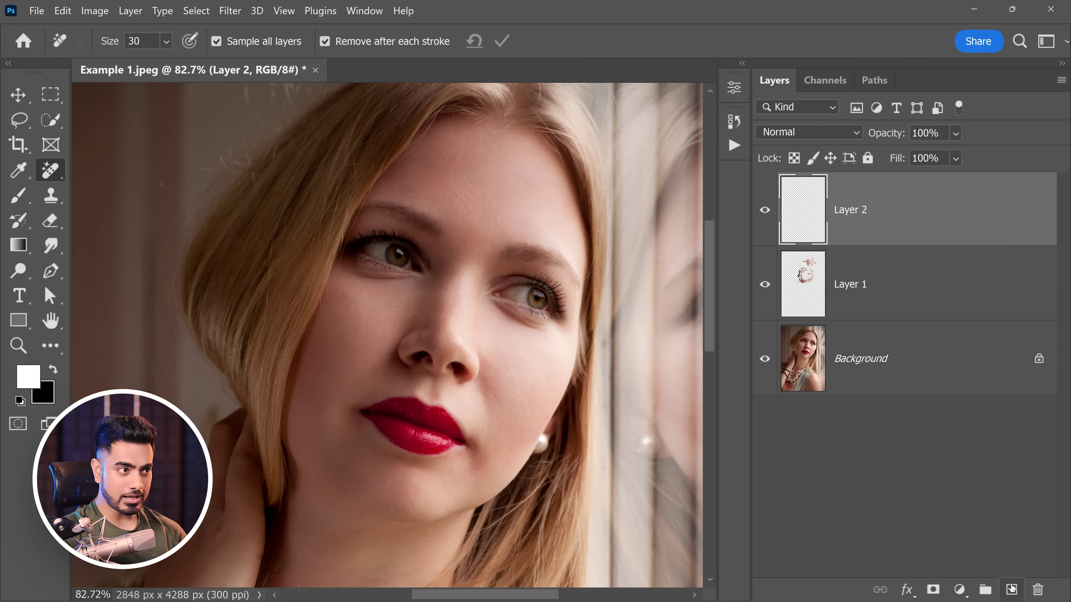
{"action": "left_click", "coordinate": [19, 196]}
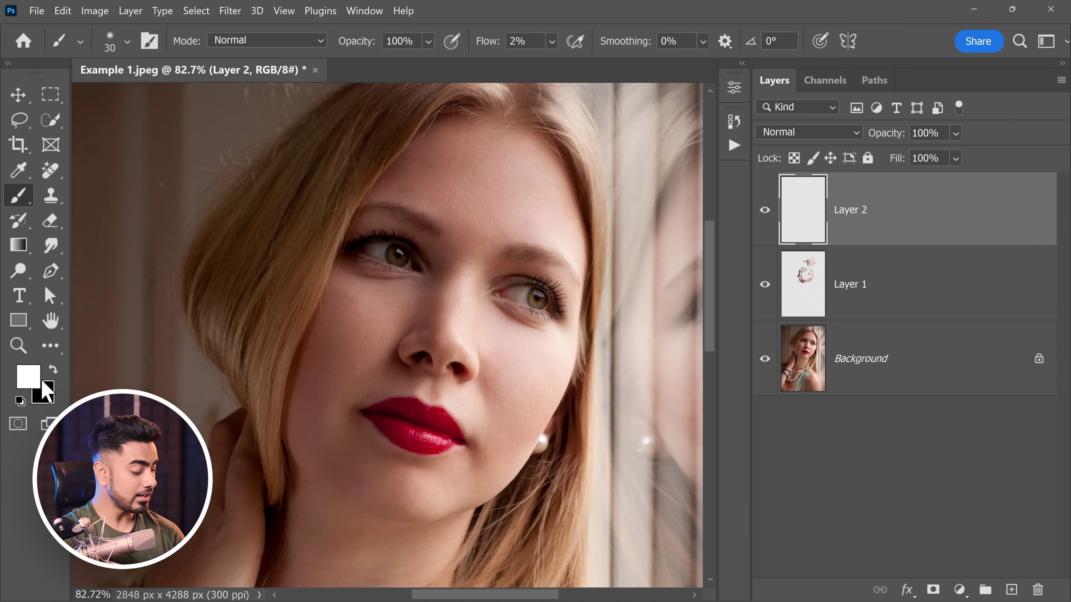
Set the foreground colour to ff6262 and reset the colours to the default black and white
{"action": "left_click", "coordinate": [37, 375]}
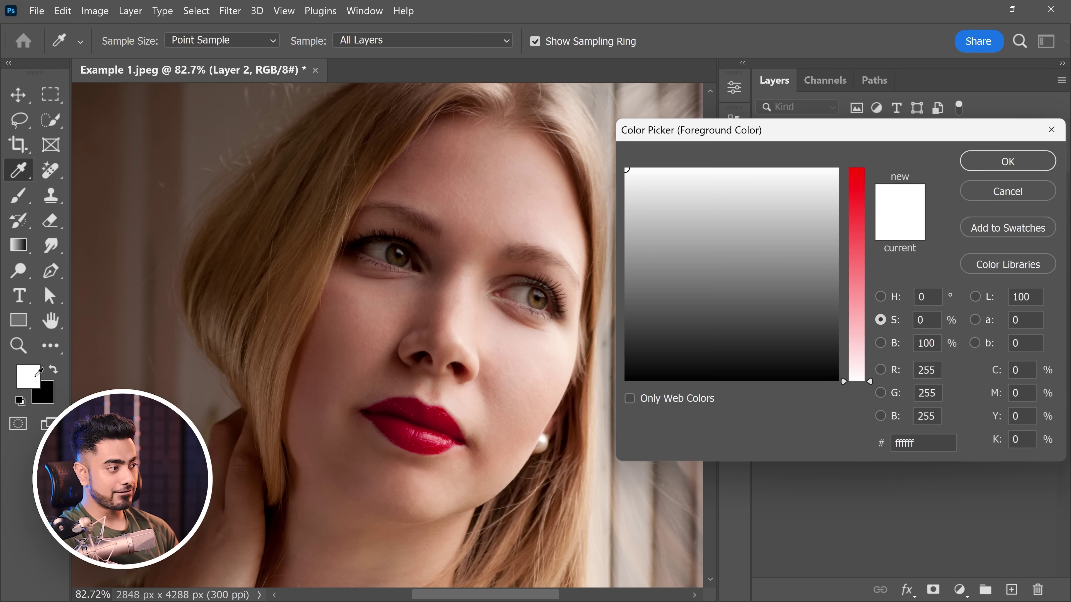
{"action": "left_click", "coordinate": [855, 256]}
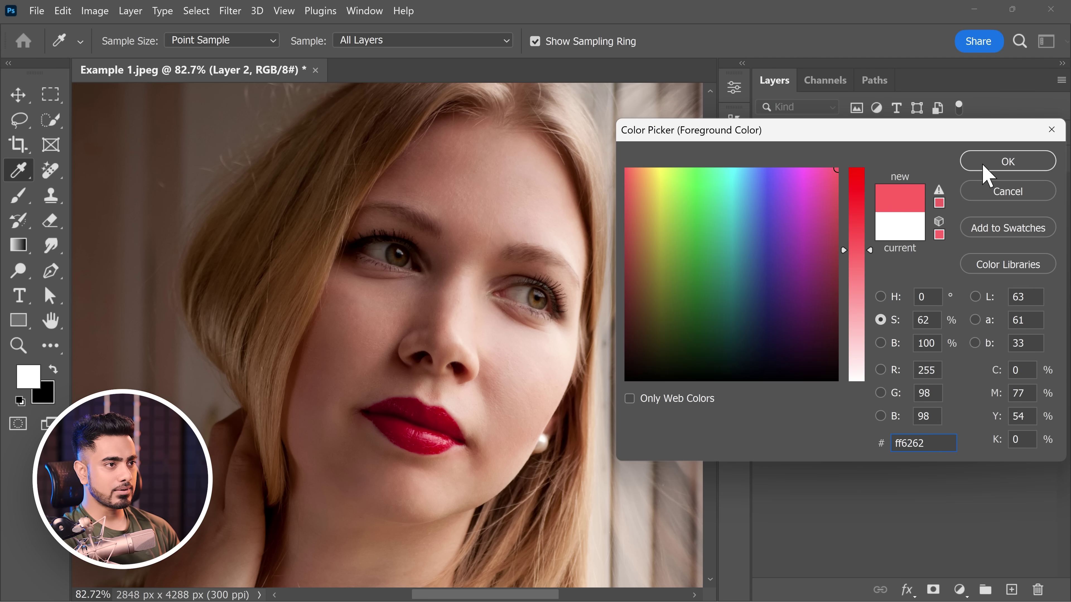
{"action": "left_click", "coordinate": [977, 162]}
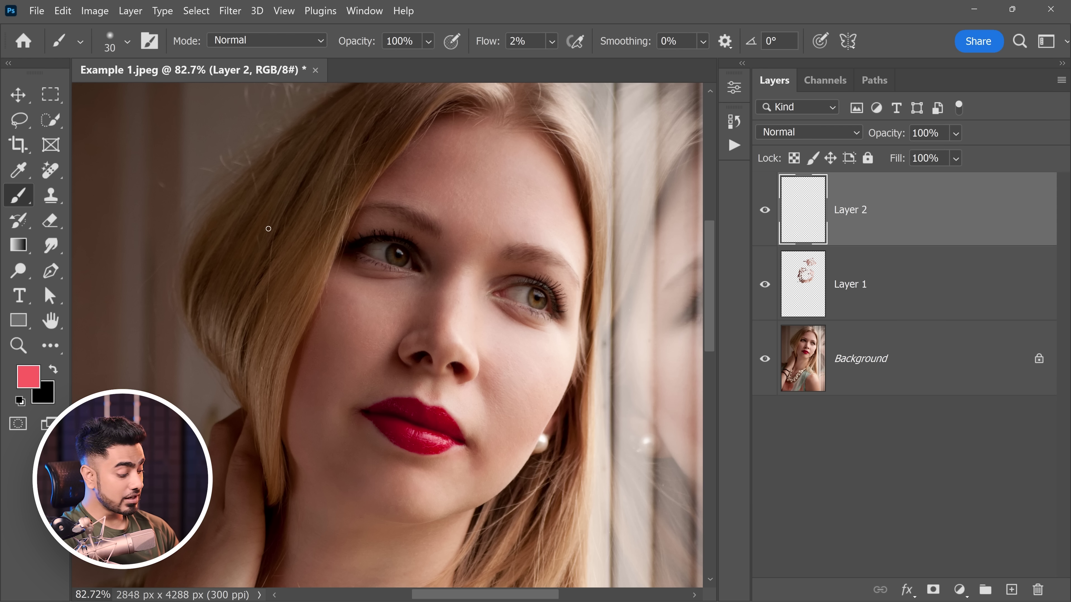
{"action": "key", "text": "d"}
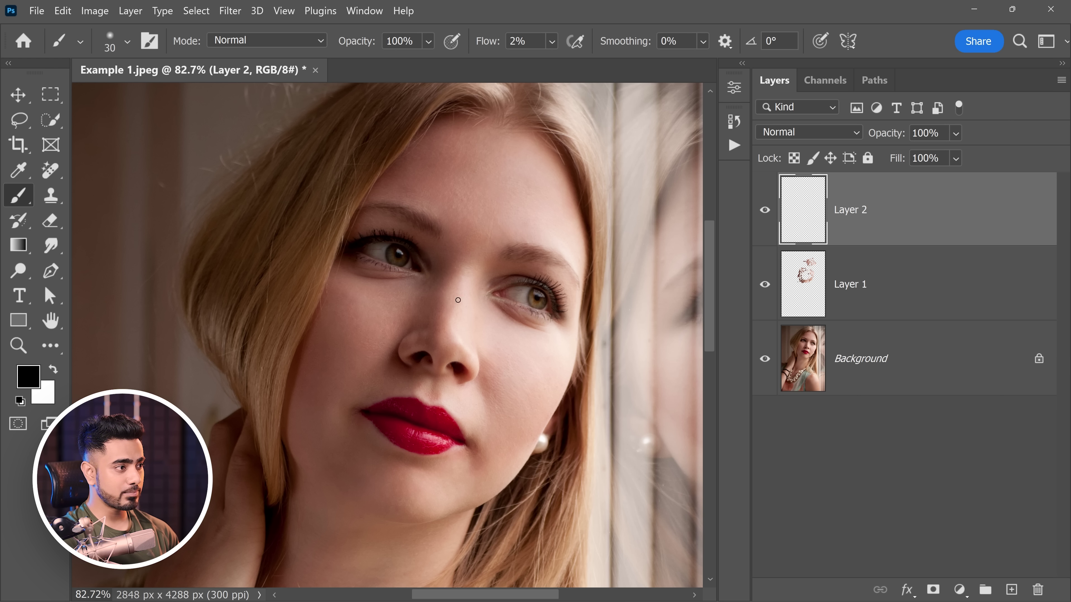
Rename the new layer DB and set its blend mode to Soft Light
{"action": "double_click", "coordinate": [852, 213]}
{"action": "type", "text": "DB"}
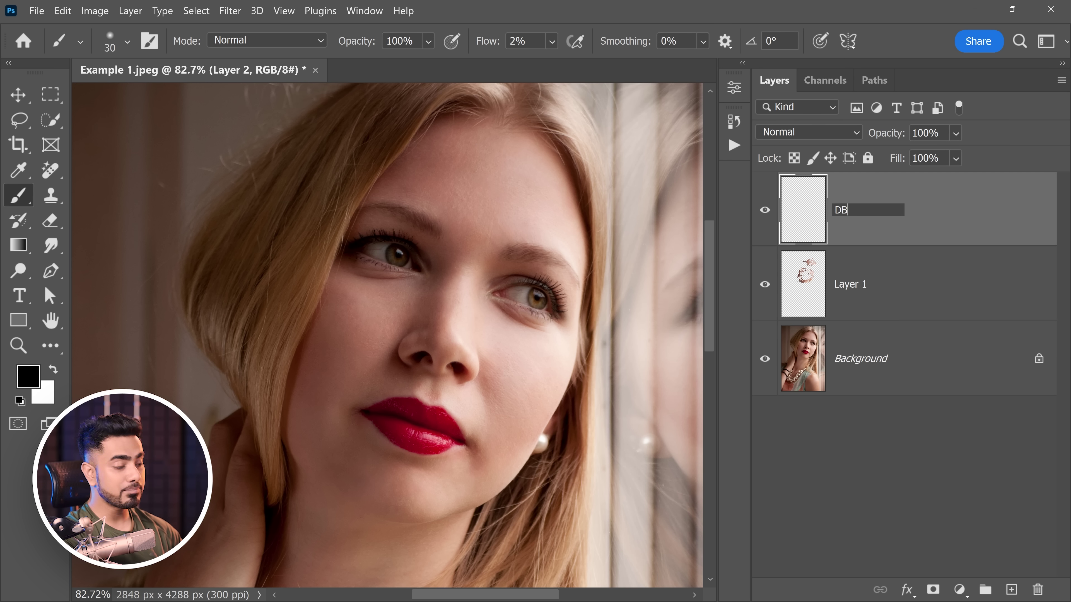
{"action": "key", "text": "Return"}
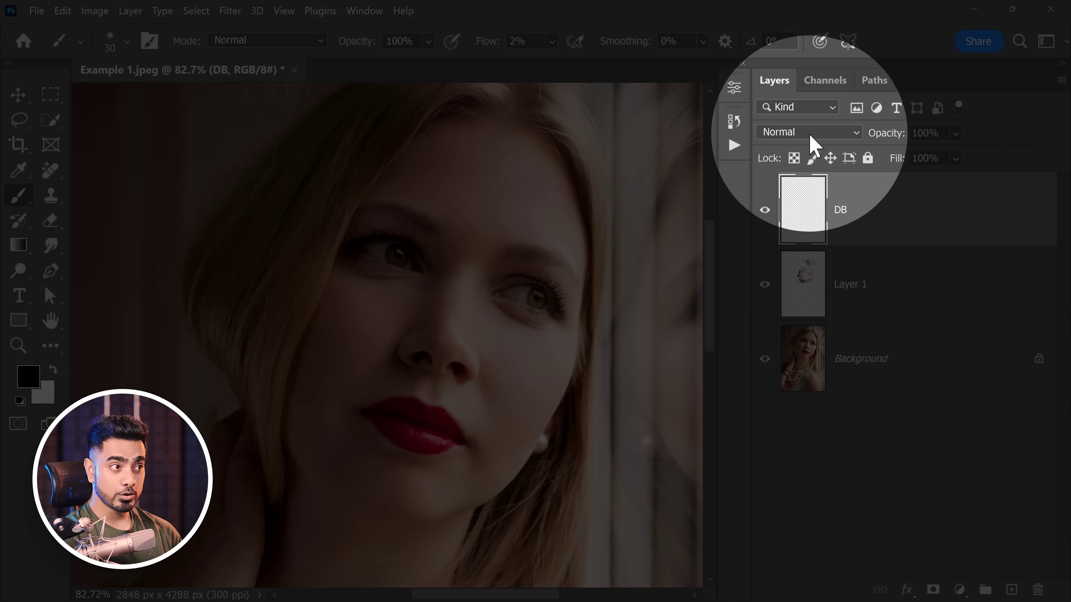
{"action": "left_click", "coordinate": [807, 132]}
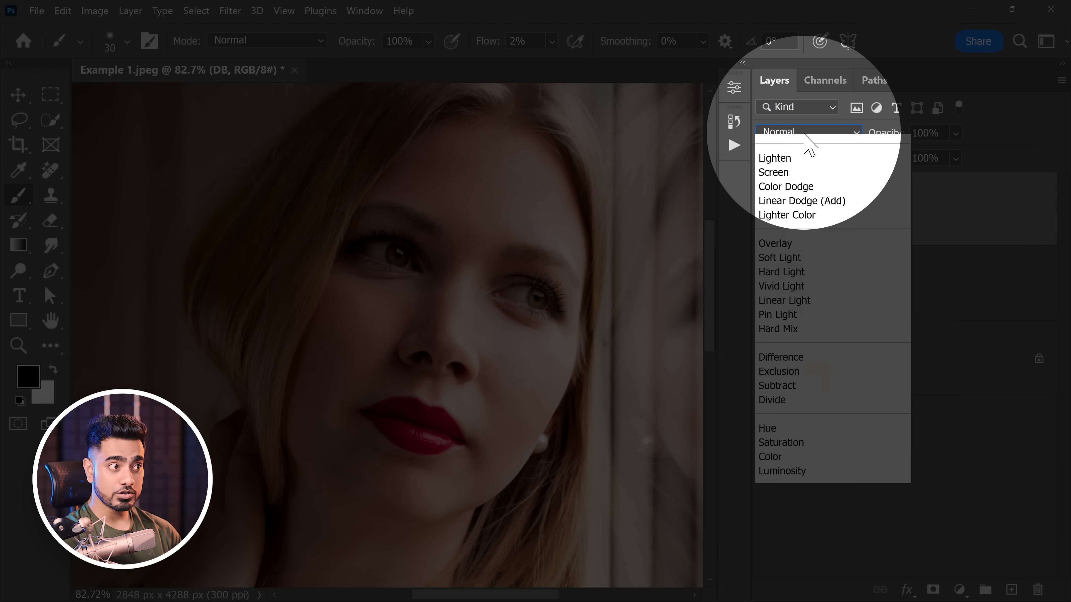
{"action": "left_click", "coordinate": [787, 369]}
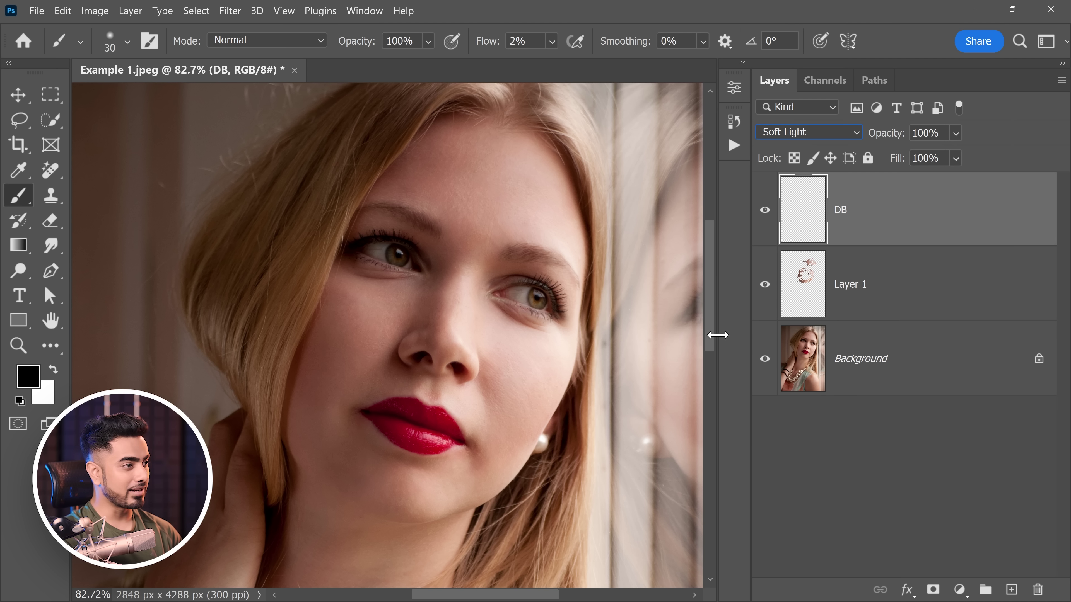
Dodge and burn around the nose bridge on the DB layer, alternating white and black at 2% flow with brush sizes 45 to 25
{"action": "scroll", "coordinate": [454, 238], "scroll_direction": "up", "scroll_amount": 3}
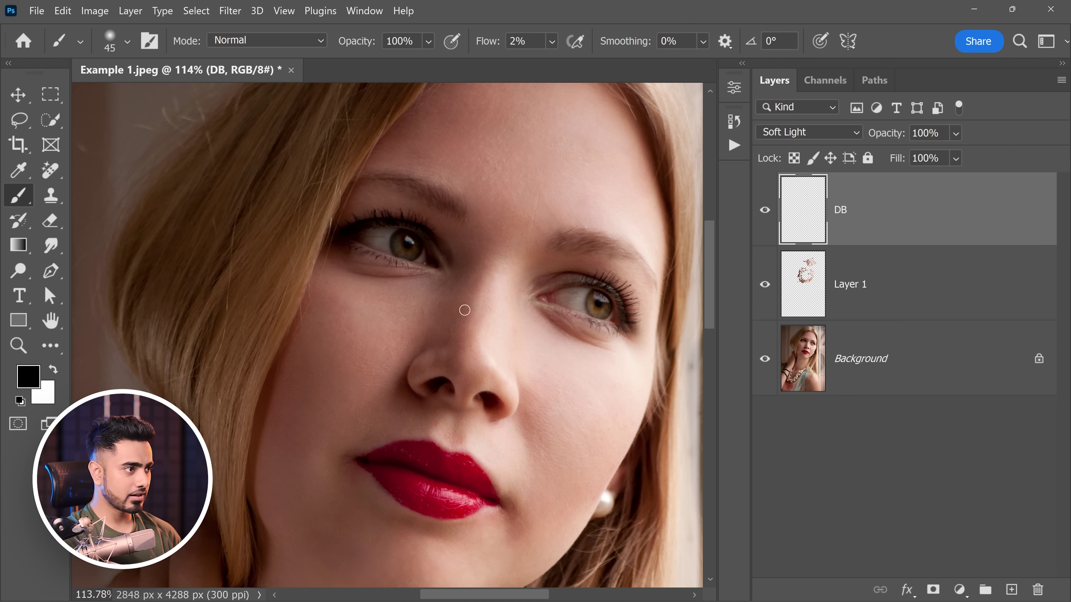
{"action": "key", "text": "x"}
{"action": "key", "text": "bracketleft"}
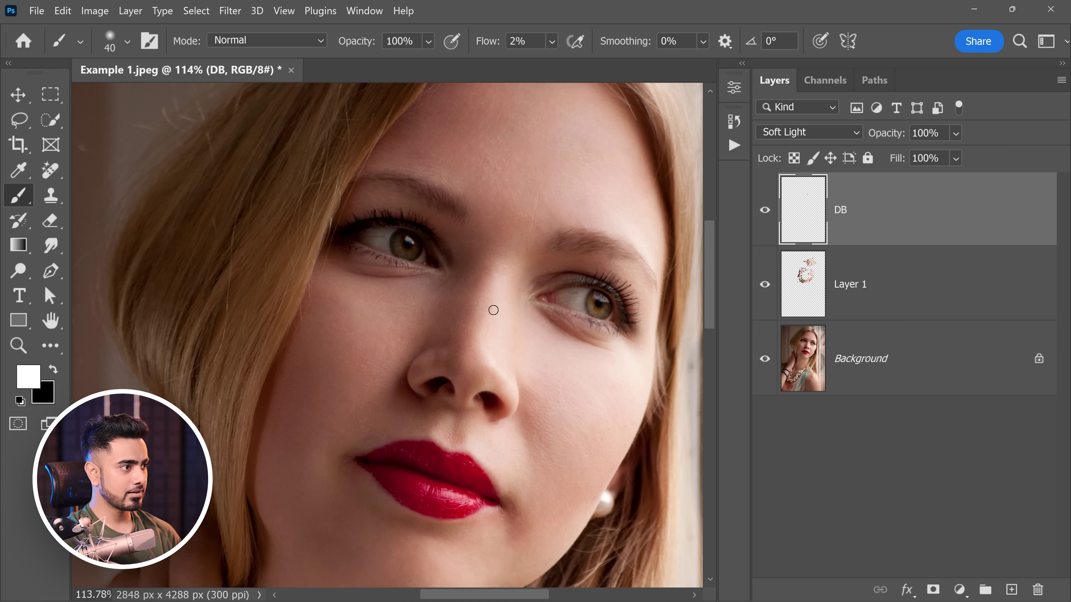
{"action": "key", "text": "x"}
{"action": "key", "text": "x"}
{"action": "key", "text": "bracketleft"}
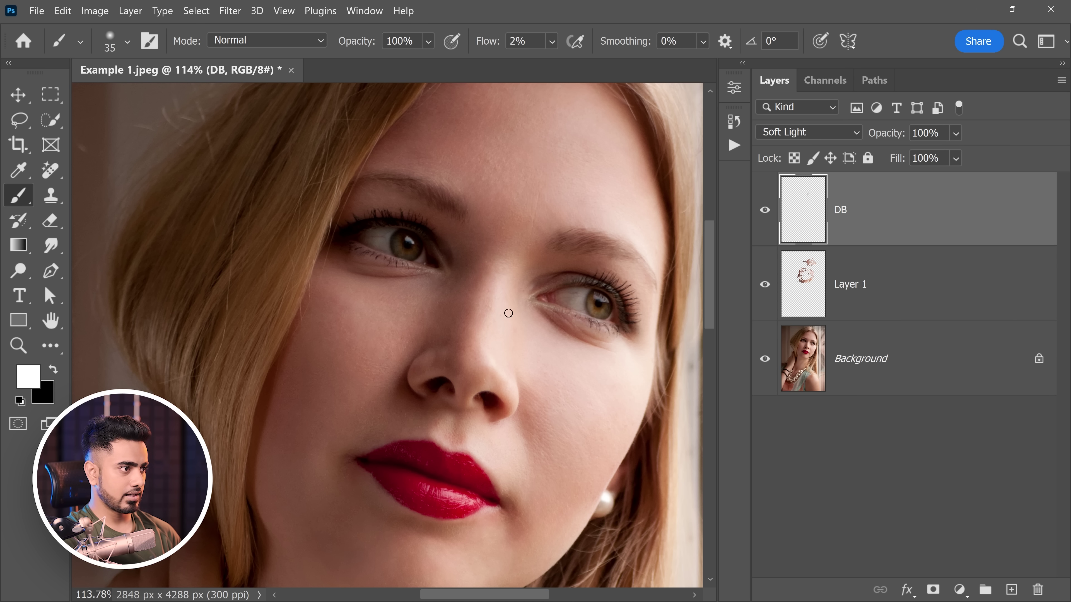
{"action": "key", "text": "x"}
{"action": "key", "text": "bracketright"}
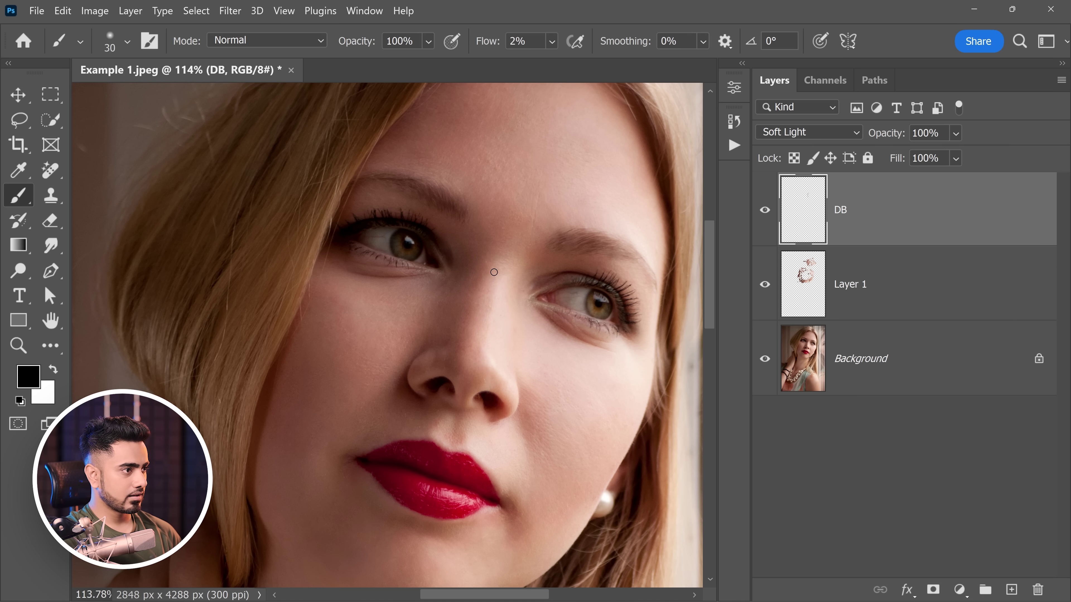
{"action": "key", "text": "x"}
{"action": "key", "text": "bracketleft"}
{"action": "key", "text": "bracketleft"}
{"action": "scroll", "coordinate": [546, 305], "scroll_direction": "down", "scroll_amount": 1}
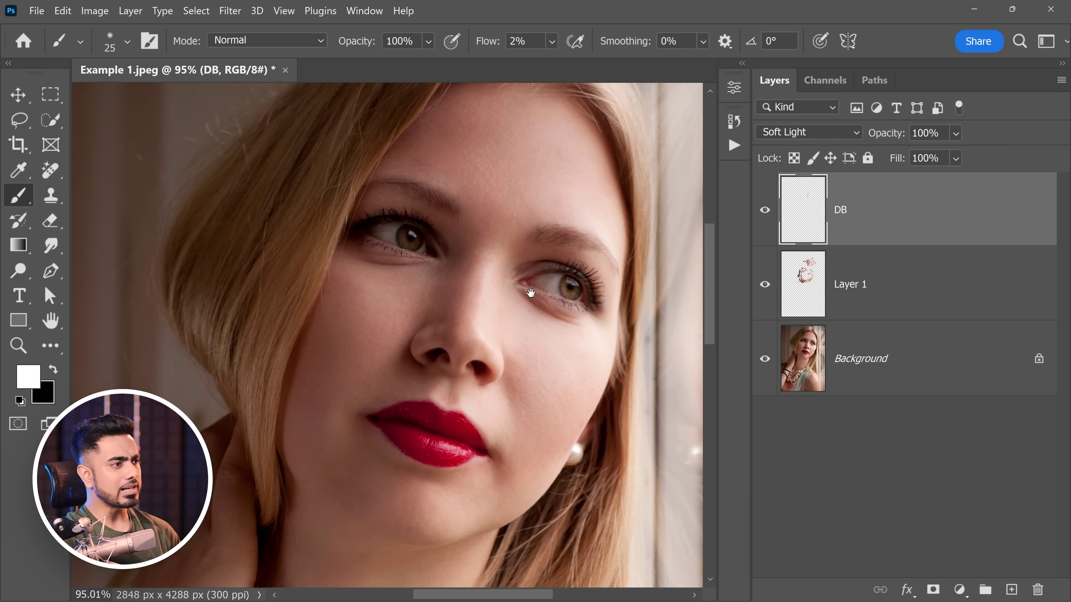
Compare the face with and without the dodge and burn strokes by hiding and showing the DB layer
{"action": "left_click", "coordinate": [766, 210]}
{"action": "left_click", "coordinate": [765, 211]}
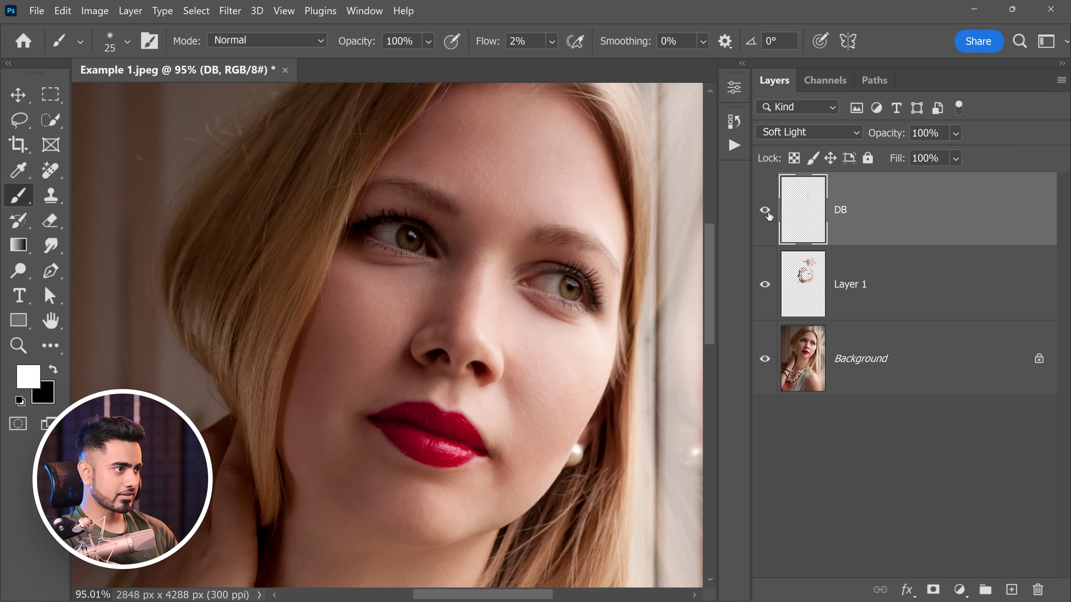
{"action": "left_click", "coordinate": [765, 211]}
{"action": "left_click", "coordinate": [765, 210]}
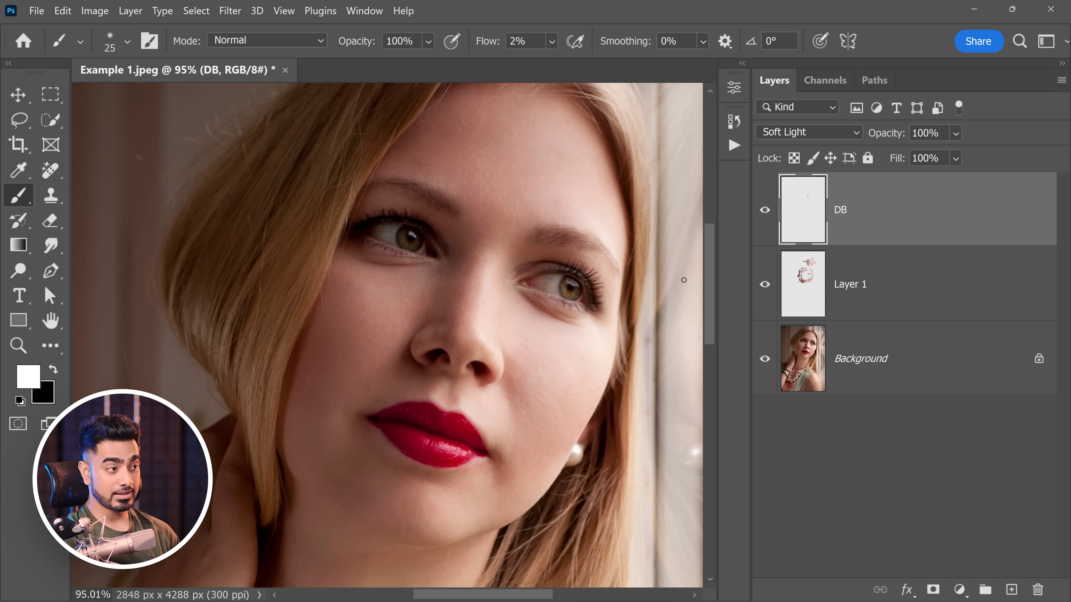
Dodge the dark skin beside the mouth corner on the DB layer with the white brush at sizes 35 to 40
{"action": "scroll", "coordinate": [507, 383], "scroll_direction": "up", "scroll_amount": 3}
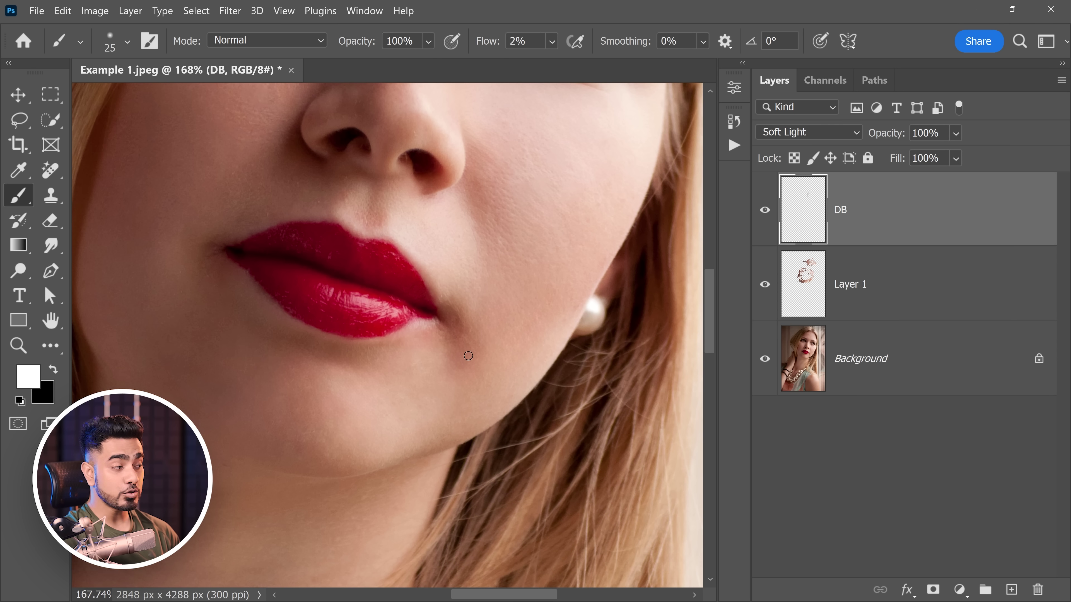
{"action": "key", "text": "bracketleft"}
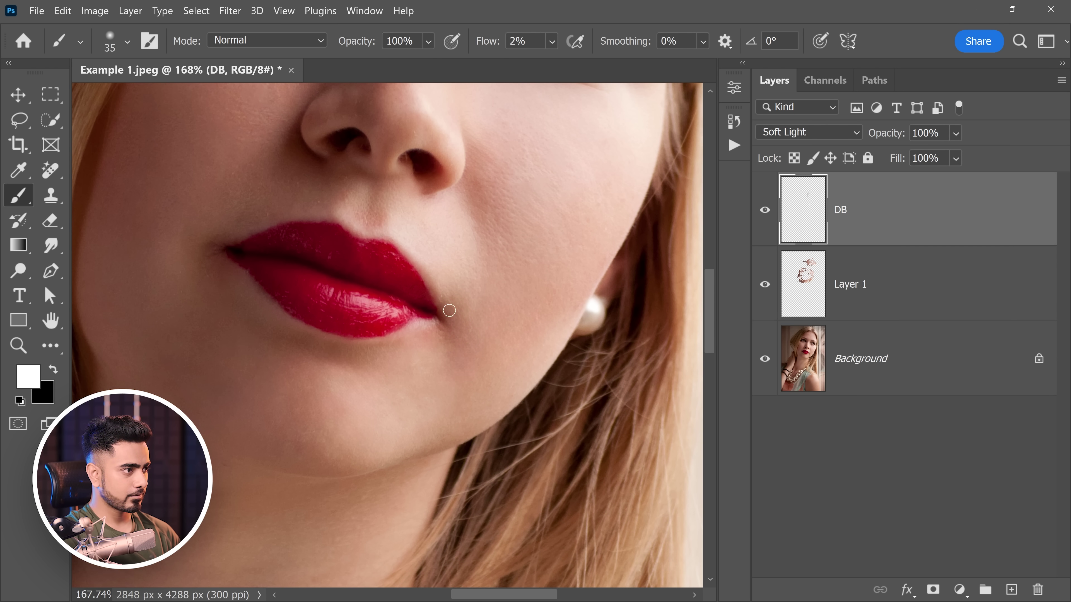
{"action": "key", "text": "bracketright"}
{"action": "scroll", "coordinate": [495, 311], "scroll_direction": "down", "scroll_amount": 3}
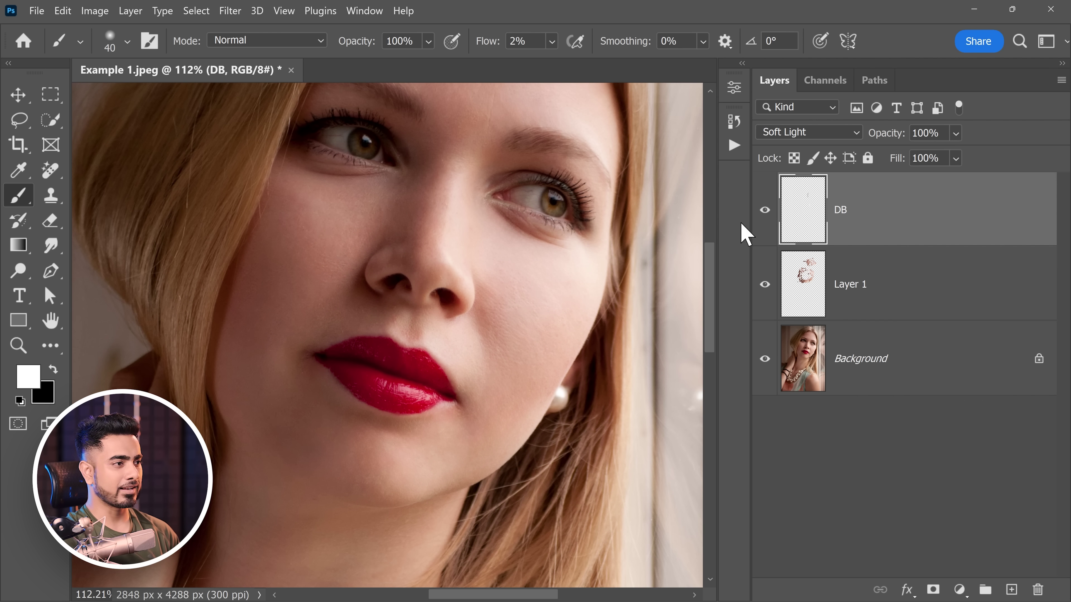
Compare the portrait with and without the DB layer, and check the original Background alone against the full retouch
{"action": "left_click", "coordinate": [764, 211]}
{"action": "left_click", "coordinate": [765, 210]}
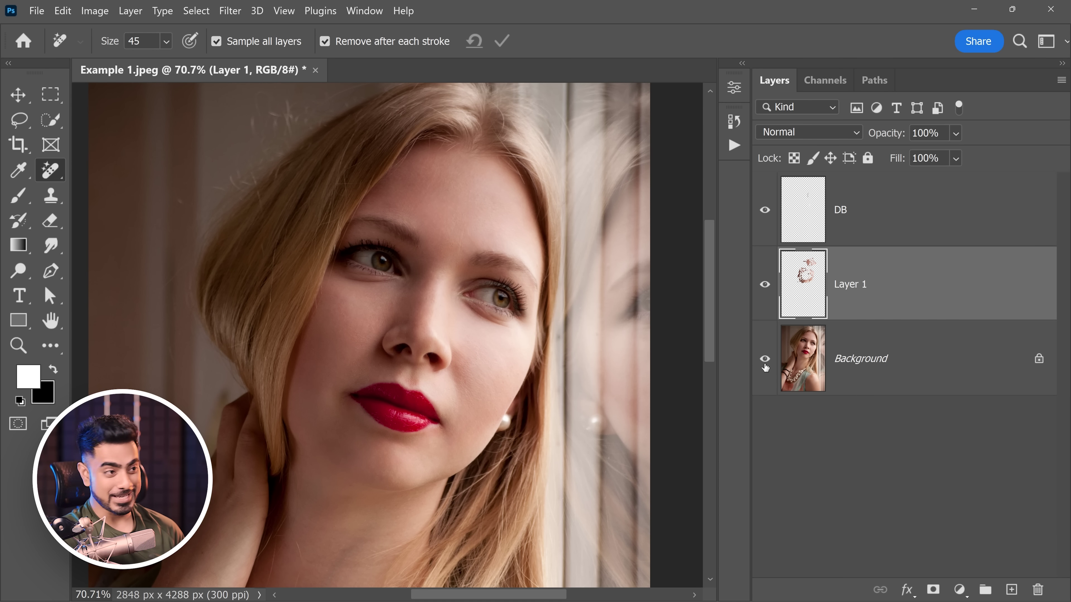
{"action": "left_click", "coordinate": [765, 360], "text": "alt"}
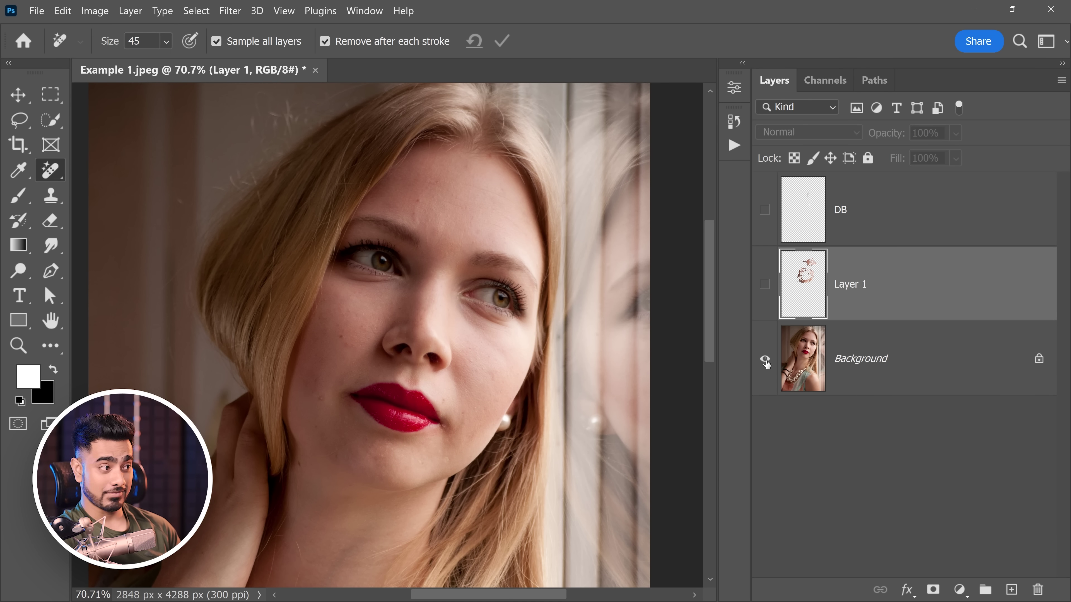
{"action": "left_click", "coordinate": [765, 361], "text": "alt"}
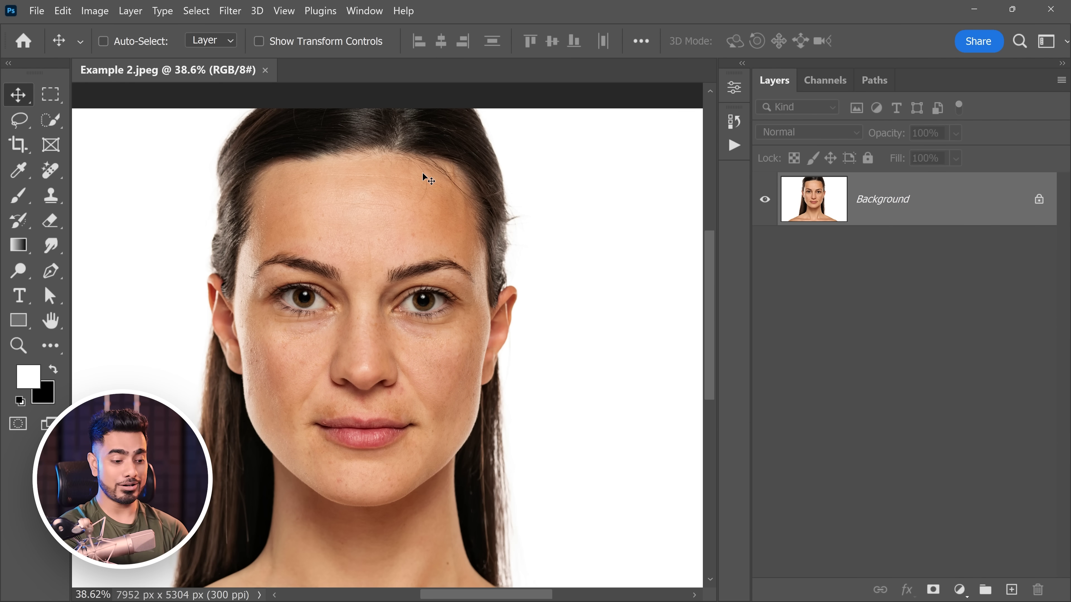
In the Example 2 portrait, duplicate the Background layer and open the Retouch4me Heal filter on the copy
{"action": "key", "text": "ctrl"}
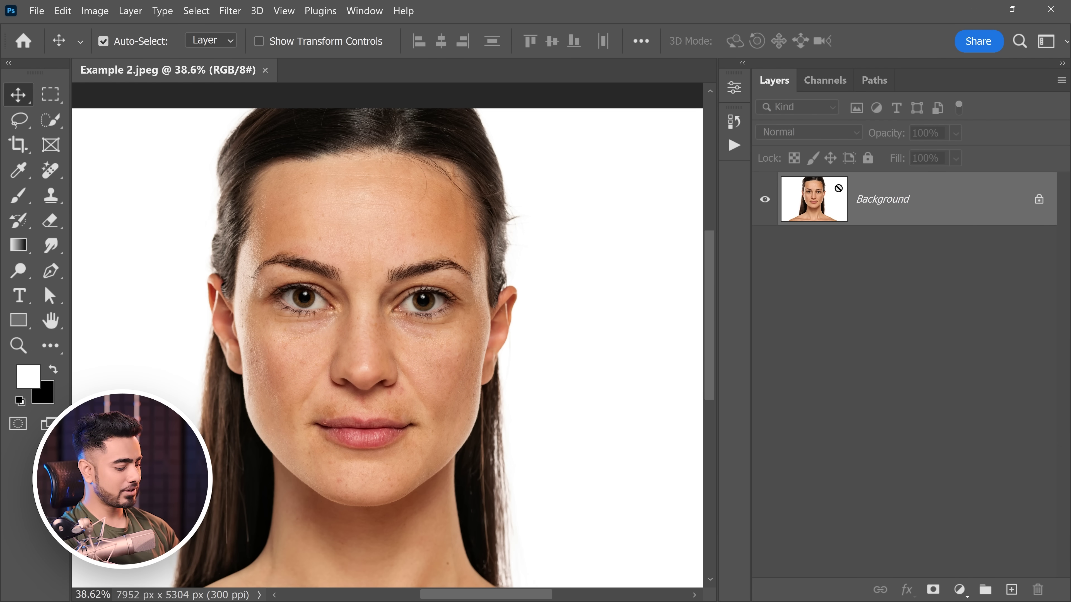
{"action": "key", "text": "ctrl+j"}
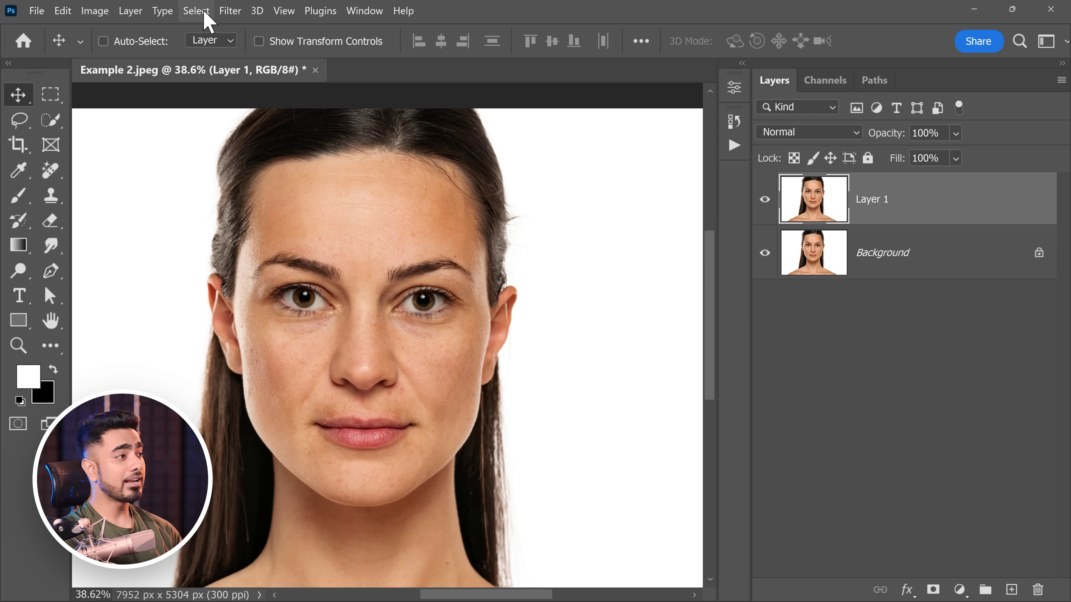
{"action": "left_click", "coordinate": [230, 11]}
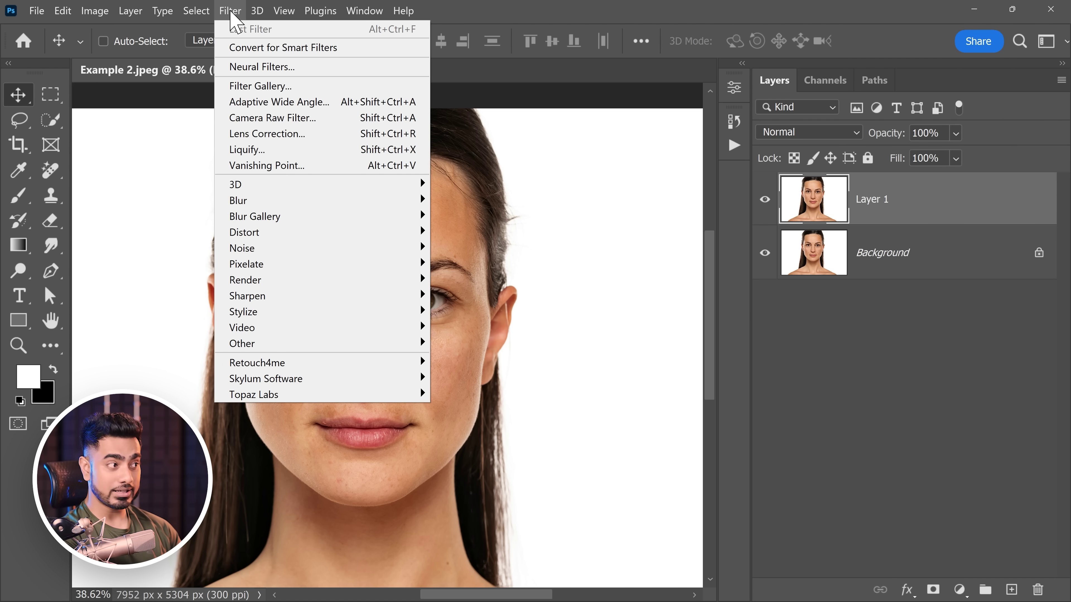
{"action": "mouse_move", "coordinate": [309, 316]}
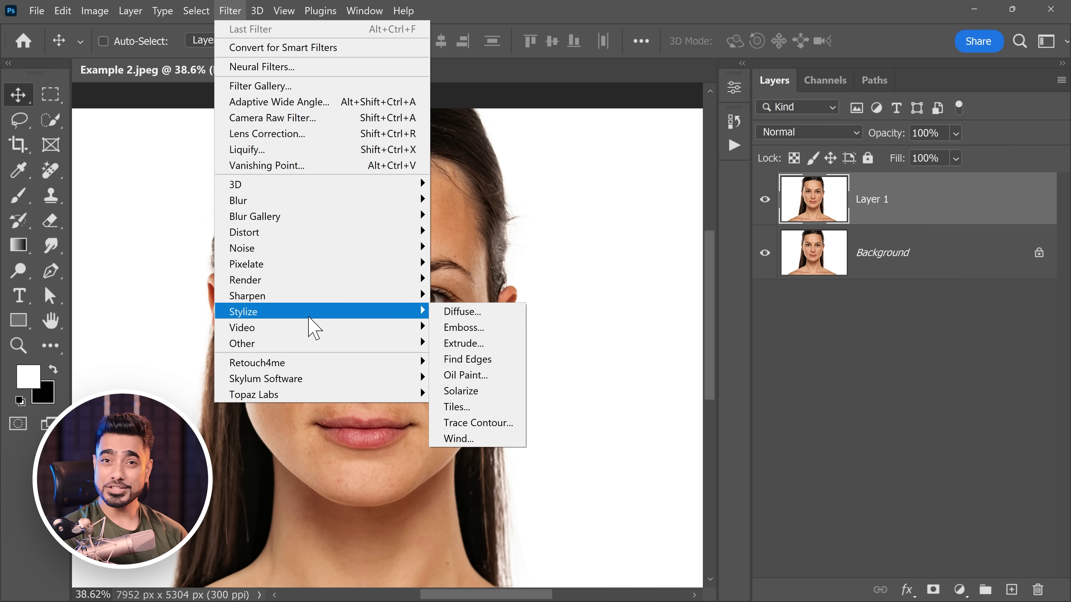
{"action": "mouse_move", "coordinate": [271, 365]}
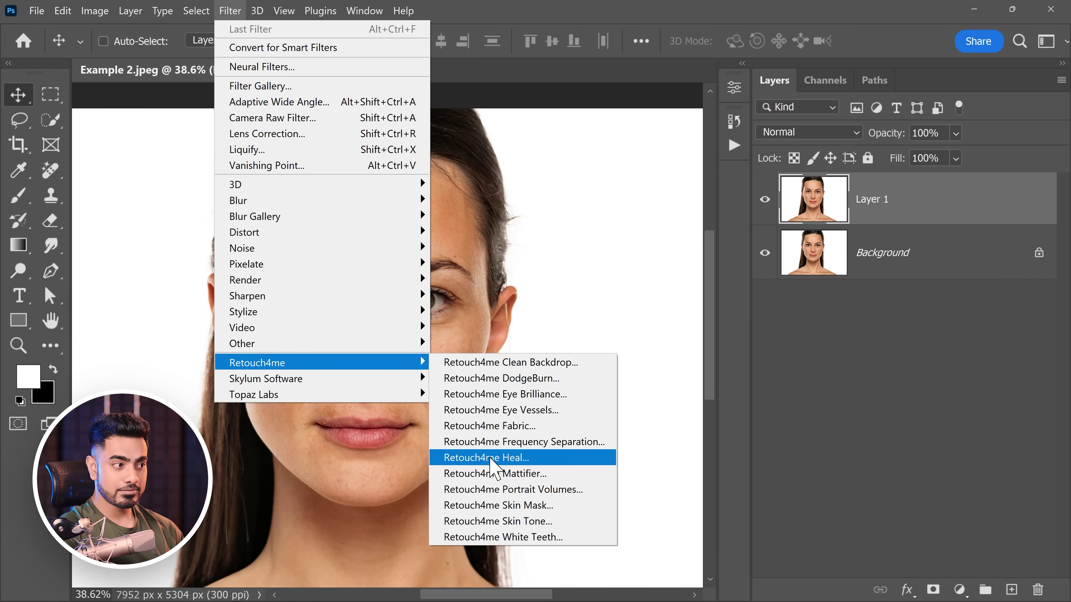
{"action": "left_click", "coordinate": [496, 458]}
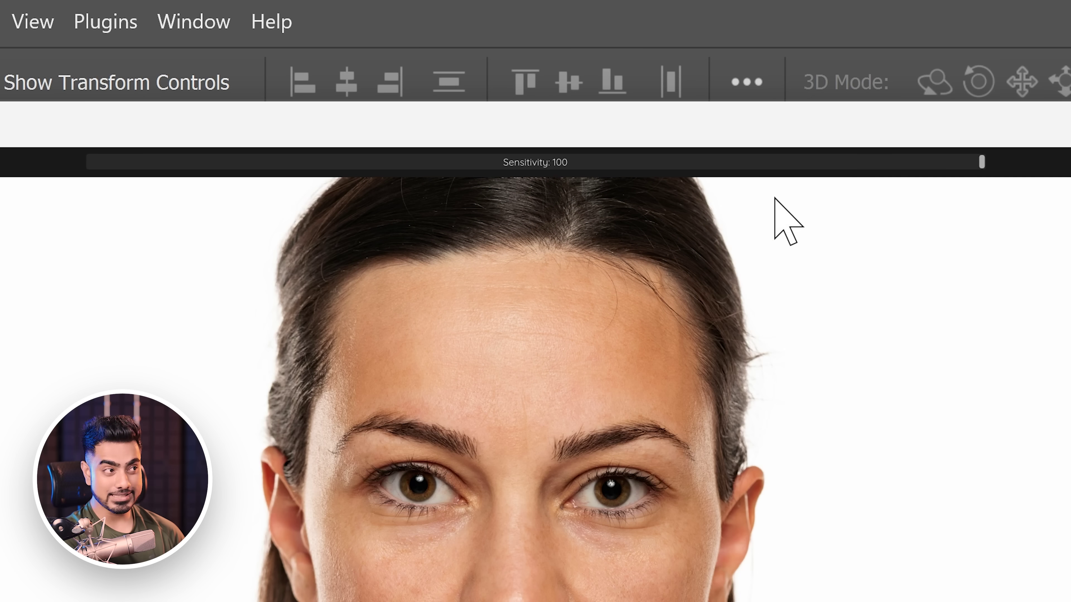
Try a lower Heal sensitivity, set it back to 100, enable Make Mask and apply the filter
{"action": "left_click_drag", "start_coordinate": [981, 163], "coordinate": [378, 186]}
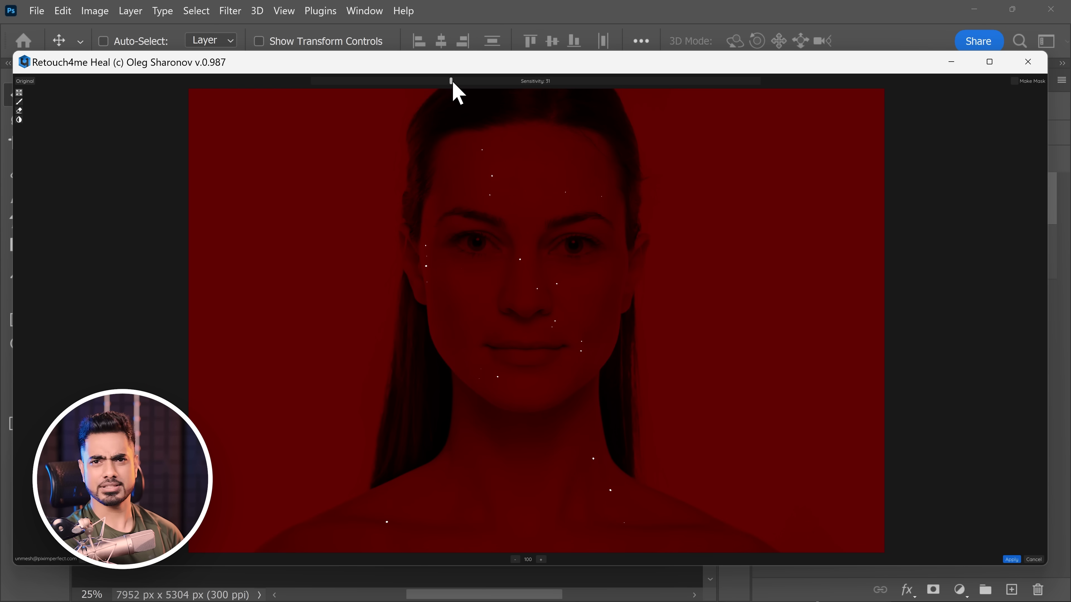
{"action": "left_click_drag", "start_coordinate": [452, 82], "coordinate": [810, 81]}
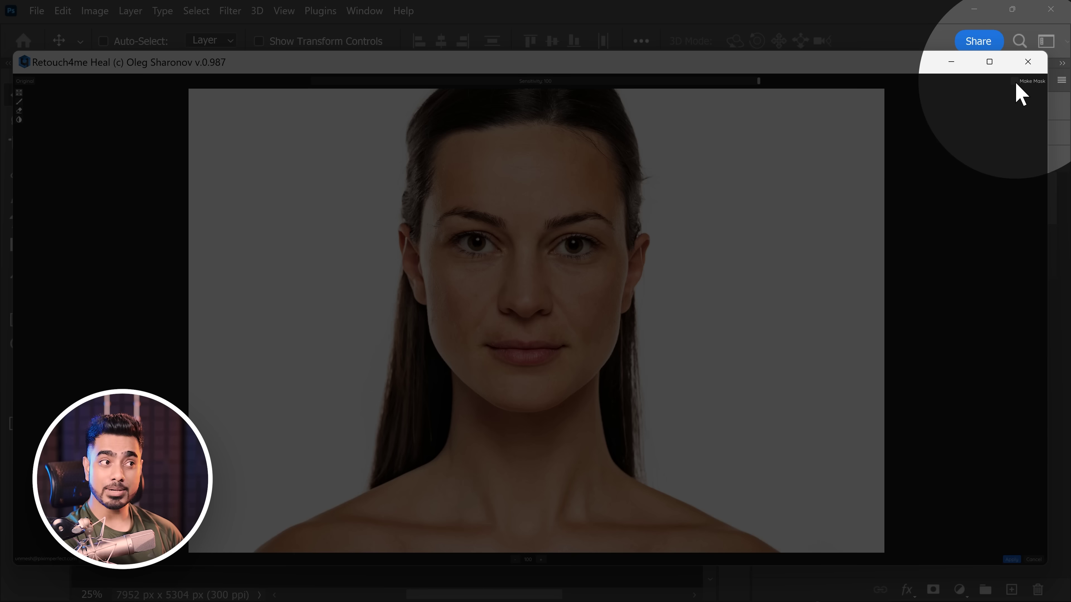
{"action": "left_click", "coordinate": [1014, 81]}
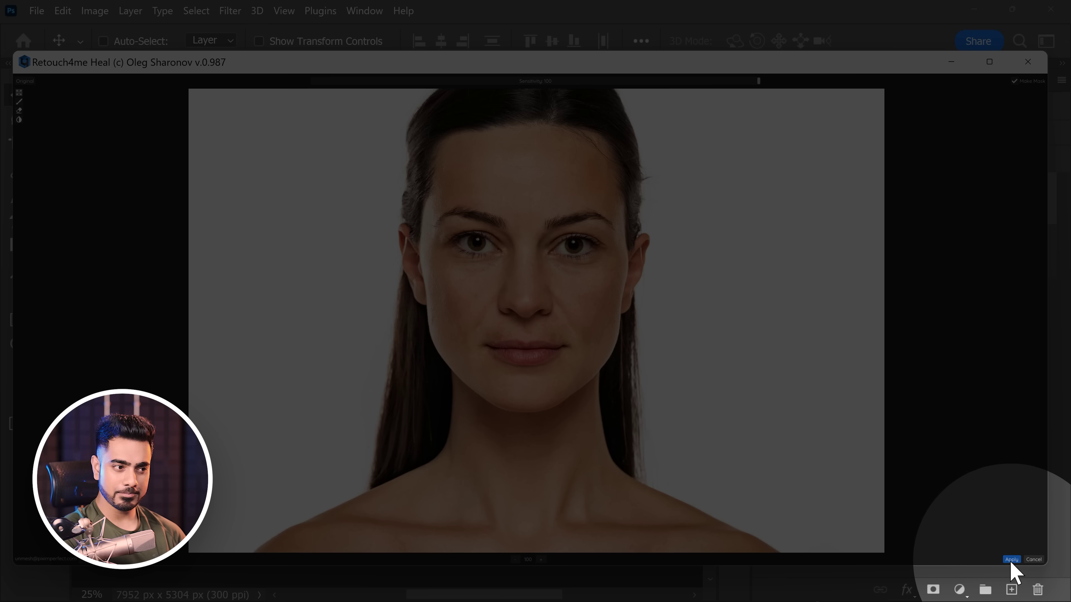
{"action": "left_click", "coordinate": [1011, 559]}
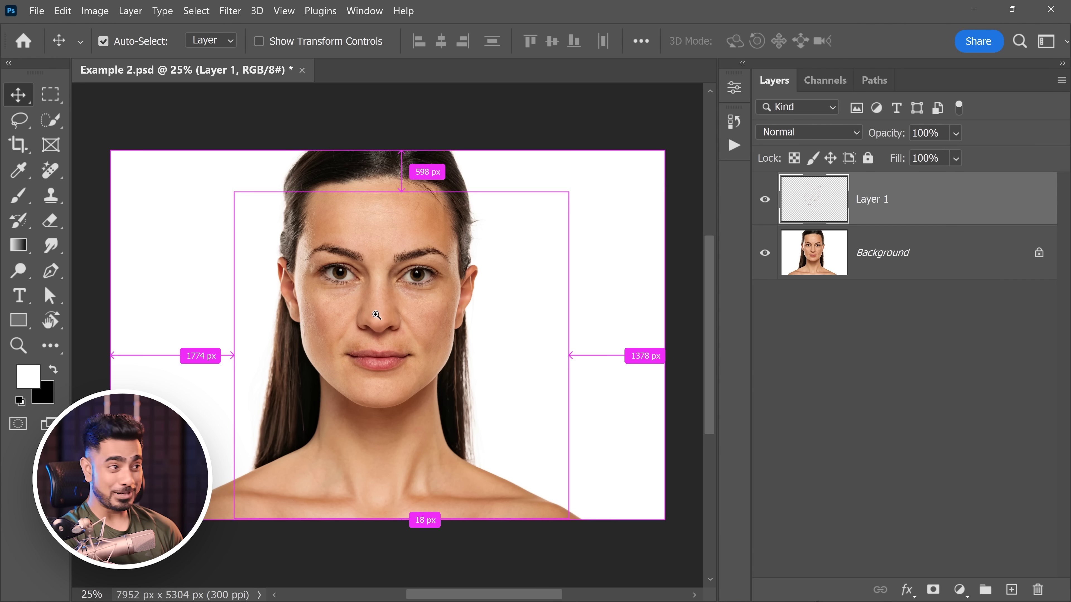
Compare the skin up close with and without the healing on Layer 1 by hiding and showing that layer
{"action": "left_click_drag", "start_coordinate": [378, 307], "coordinate": [409, 314]}
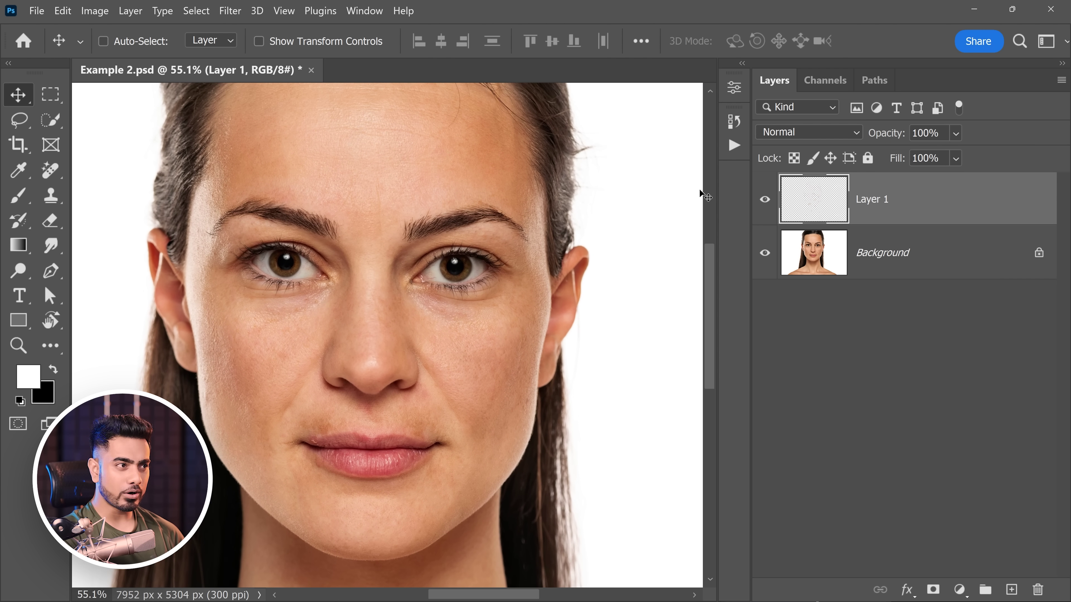
{"action": "left_click", "coordinate": [765, 202]}
{"action": "left_click", "coordinate": [765, 202]}
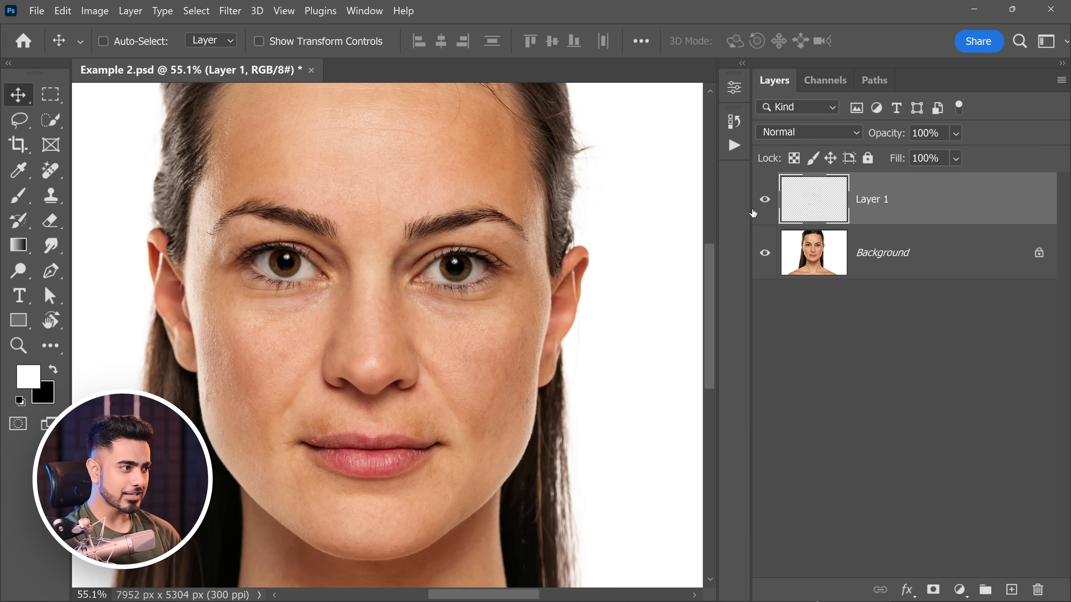
{"action": "scroll", "coordinate": [434, 315], "scroll_direction": "up", "scroll_amount": 3}
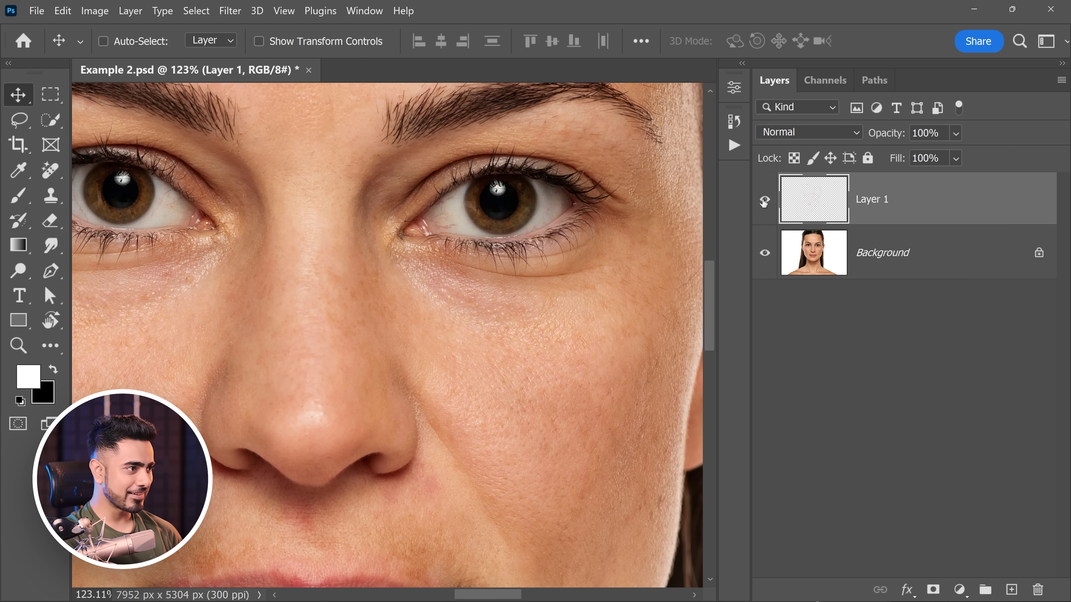
{"action": "left_click", "coordinate": [764, 202]}
{"action": "left_click", "coordinate": [766, 201]}
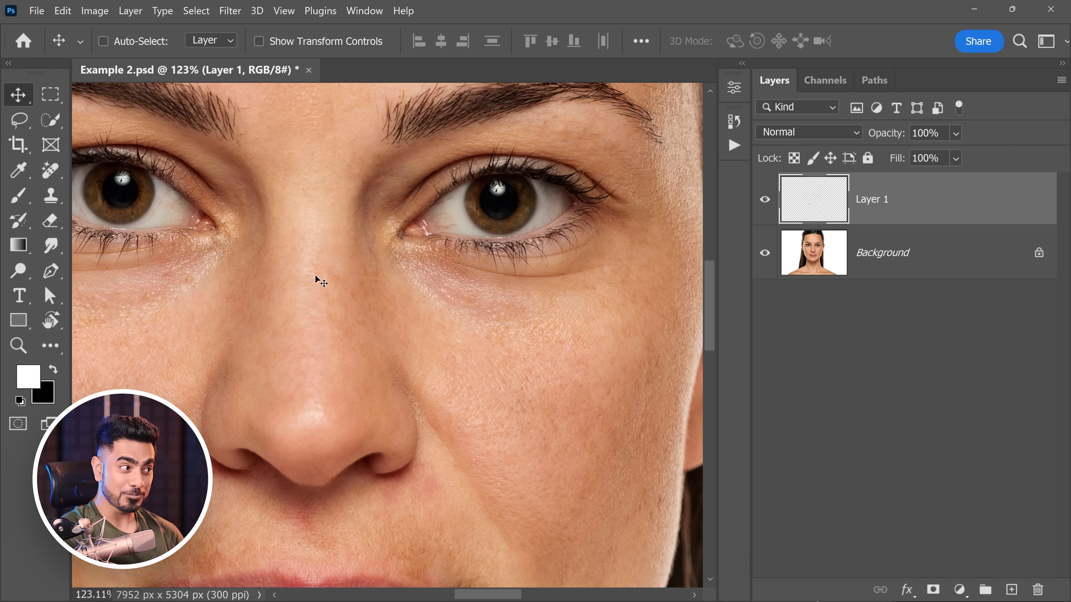
Add a layer mask to Layer 1 and paint black with an 800 px brush over the nose bridge to restore its original skin
{"action": "scroll", "coordinate": [463, 261], "scroll_direction": "down", "scroll_amount": 3}
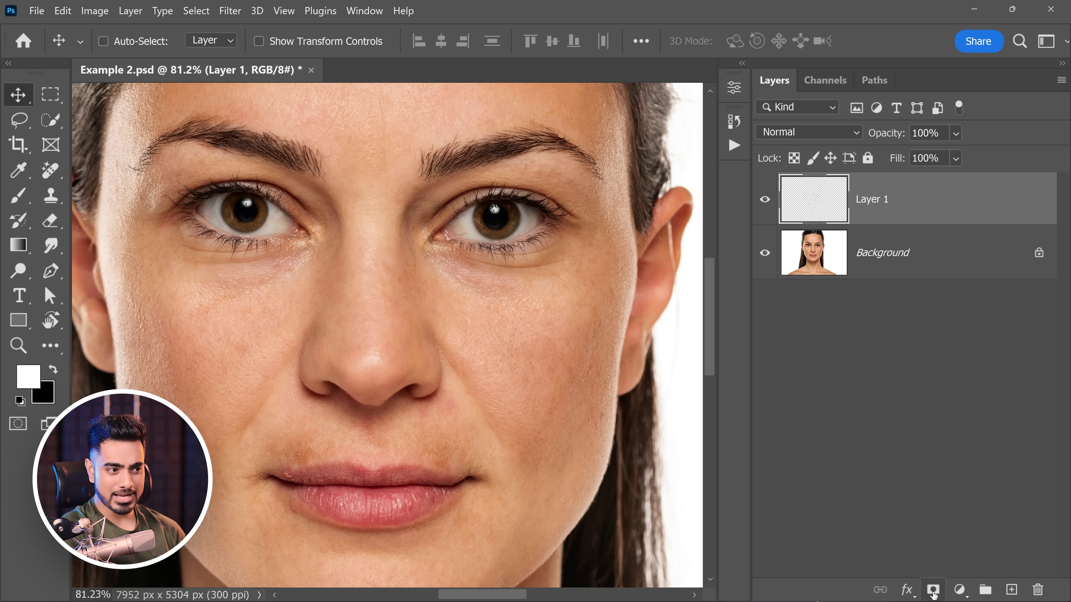
{"action": "left_click", "coordinate": [932, 590]}
{"action": "left_click", "coordinate": [18, 196]}
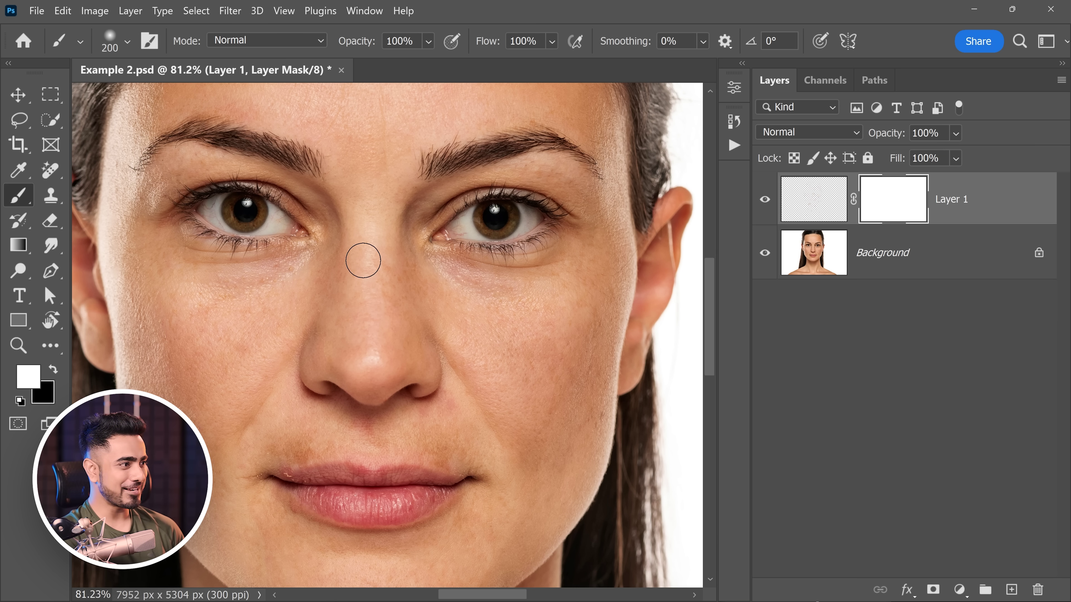
{"action": "key", "text": "bracketright"}
{"action": "key", "text": "bracketright"}
{"action": "key", "text": "bracketright"}
{"action": "key", "text": "bracketright"}
{"action": "key", "text": "bracketright"}
{"action": "key", "text": "bracketright"}
{"action": "key", "text": "bracketright"}
{"action": "key", "text": "bracketright"}
{"action": "key", "text": "x"}
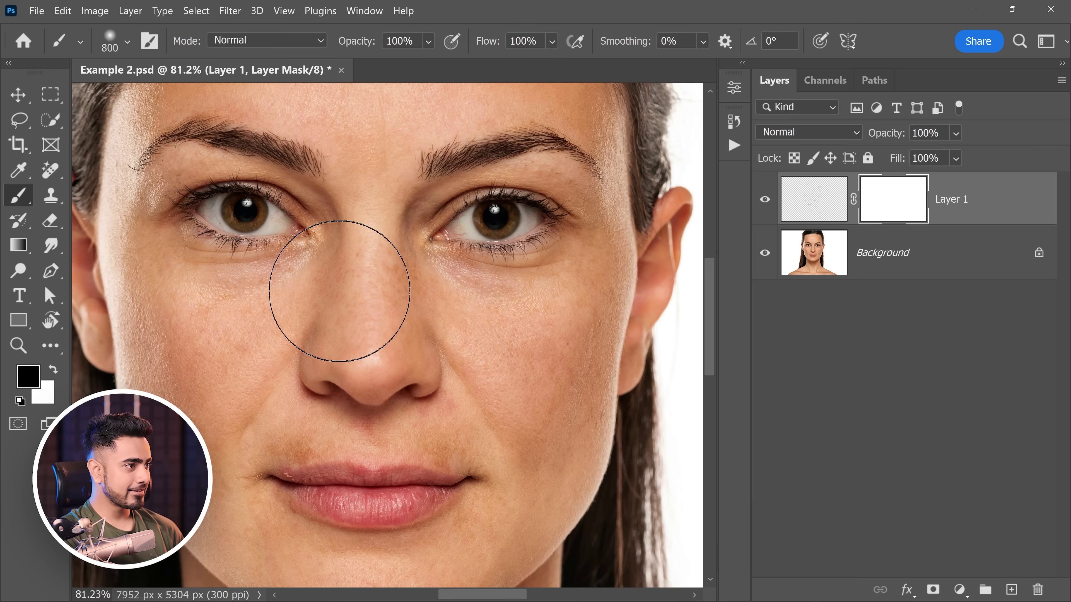
{"action": "left_click", "coordinate": [333, 303]}
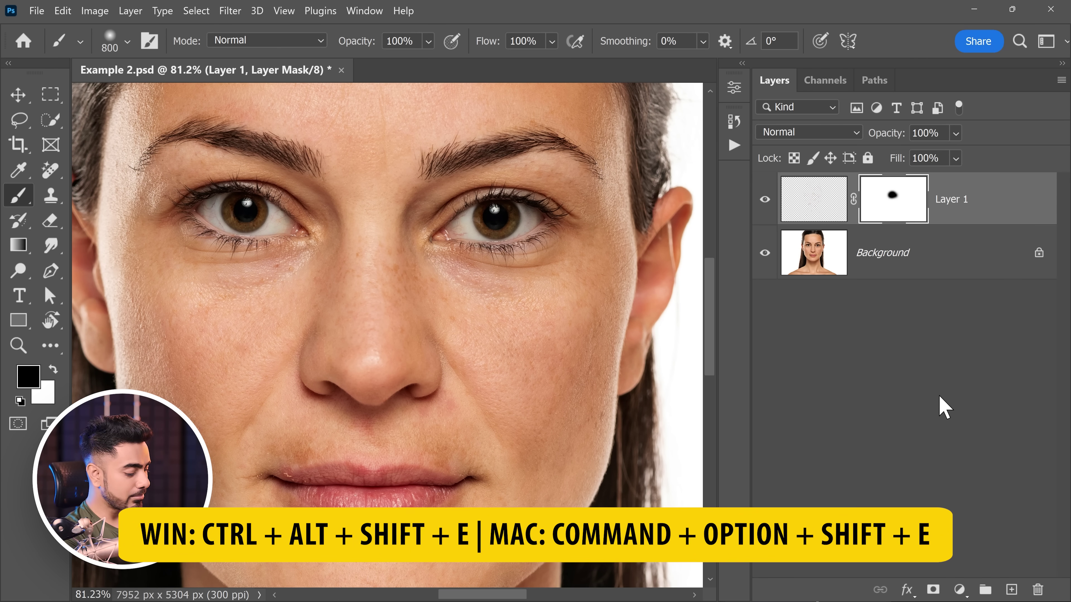
Stamp all visible layers into a new top layer and open the Retouch4me DodgeBurn filter on it
{"action": "key", "text": "ctrl+alt+shift+e"}
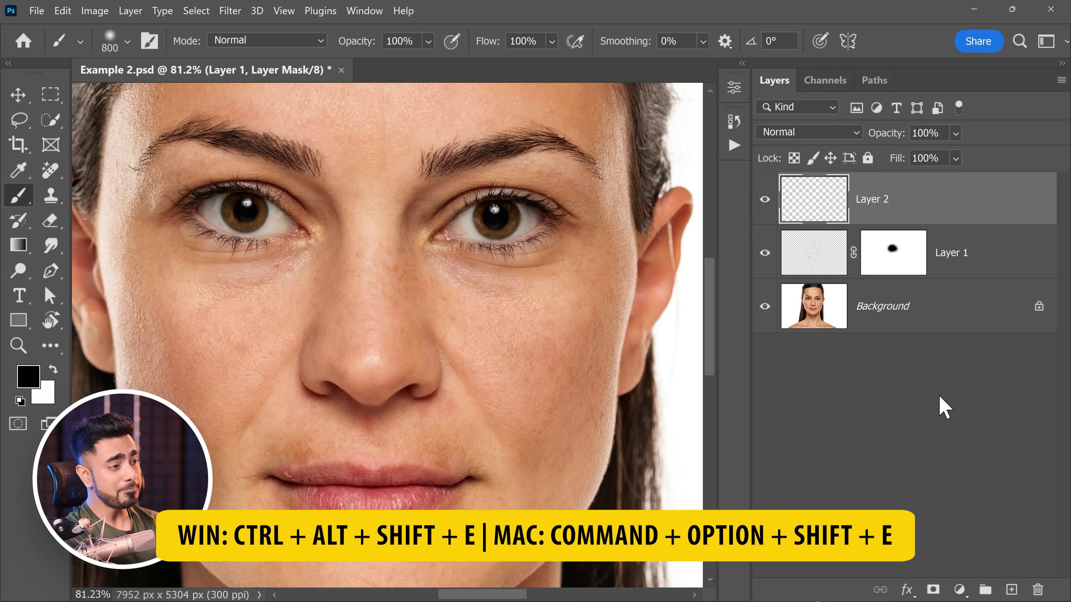
{"action": "key", "text": "x"}
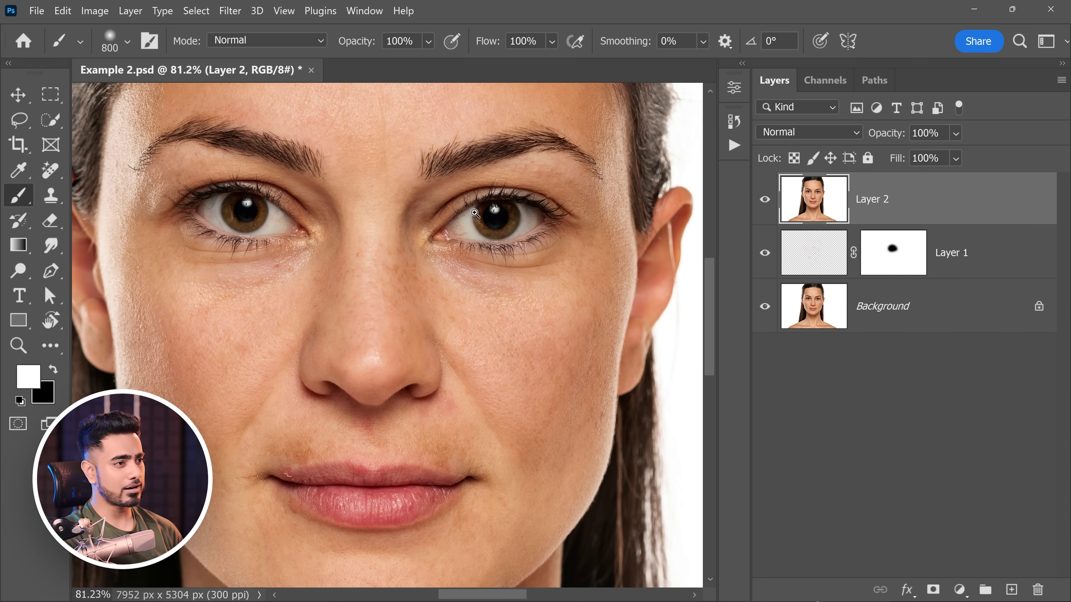
{"action": "scroll", "coordinate": [379, 236], "scroll_direction": "down", "scroll_amount": 4}
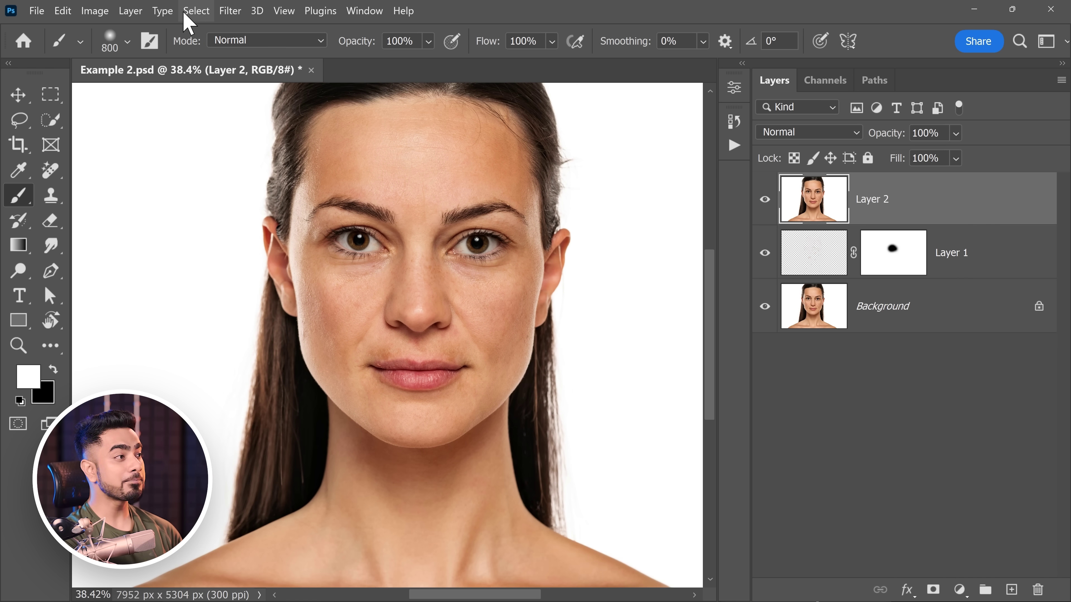
{"action": "left_click", "coordinate": [230, 12]}
{"action": "mouse_move", "coordinate": [396, 364]}
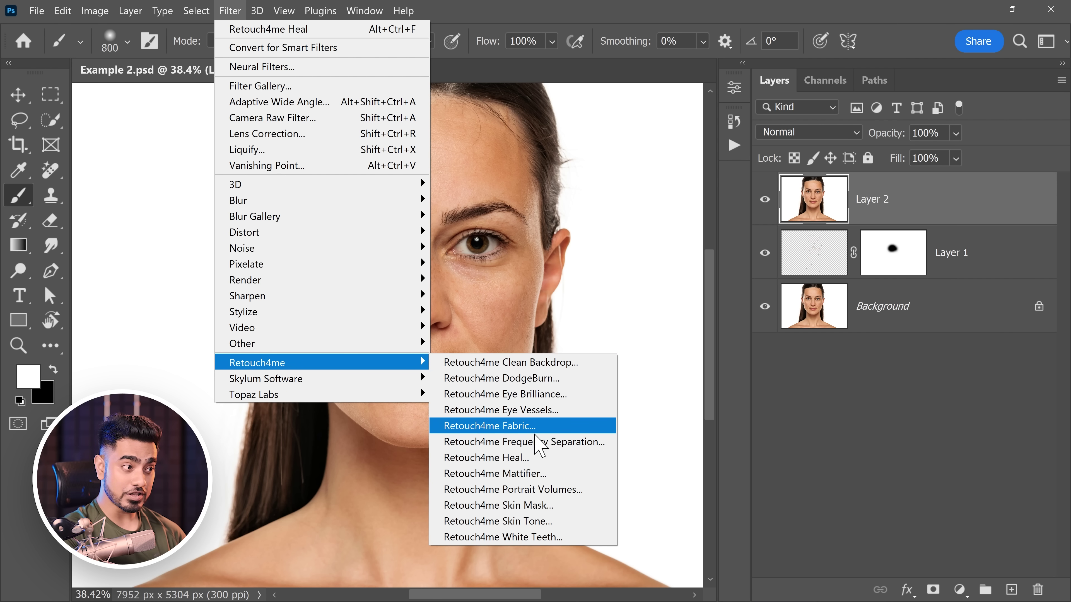
{"action": "left_click", "coordinate": [548, 378]}
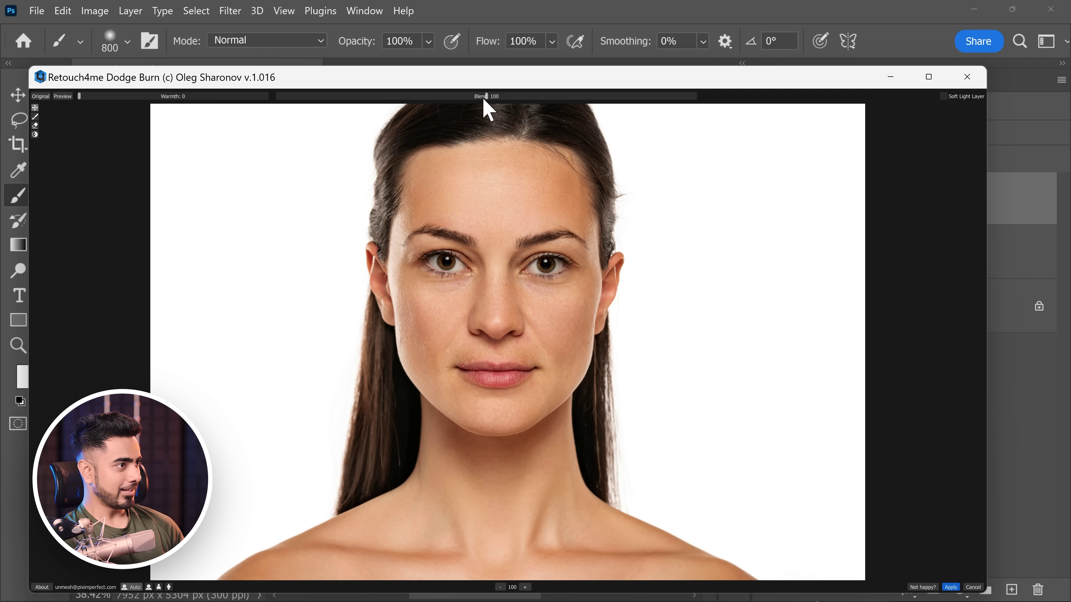
Set the Dodge Burn Blend to 132 with Warmth at 0, enable Soft Light Layer and apply the filter
{"action": "left_click_drag", "start_coordinate": [486, 96], "coordinate": [193, 111]}
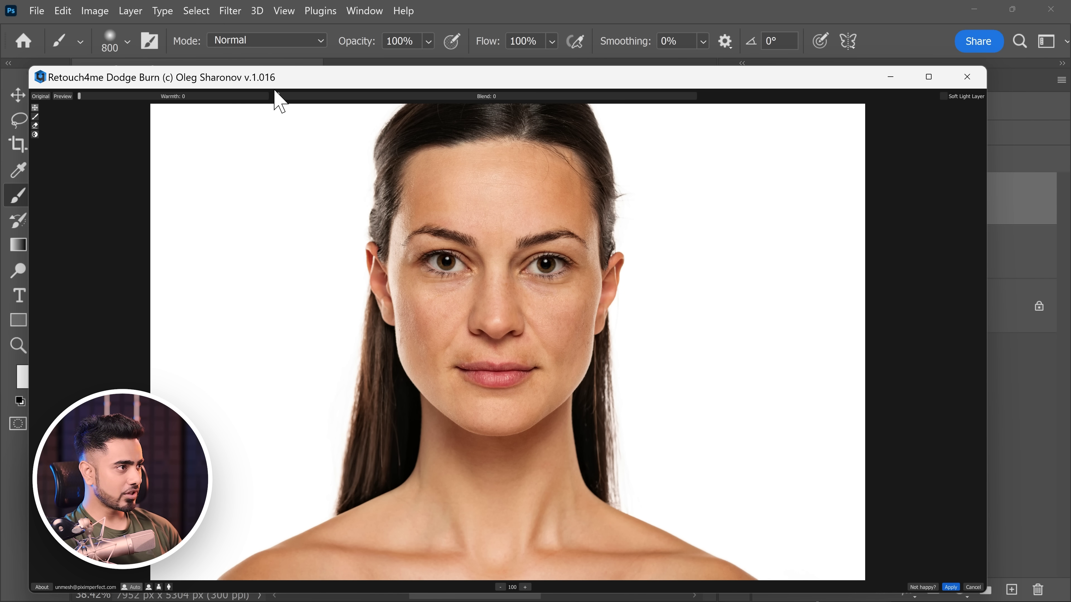
{"action": "left_click_drag", "start_coordinate": [279, 98], "coordinate": [548, 94]}
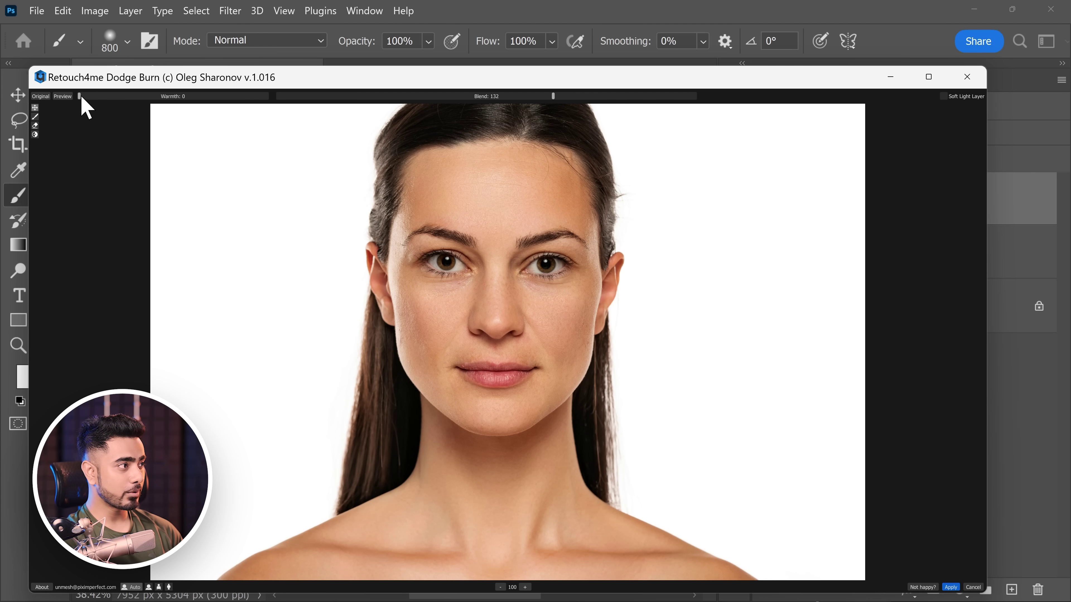
{"action": "left_click_drag", "start_coordinate": [80, 95], "coordinate": [62, 109]}
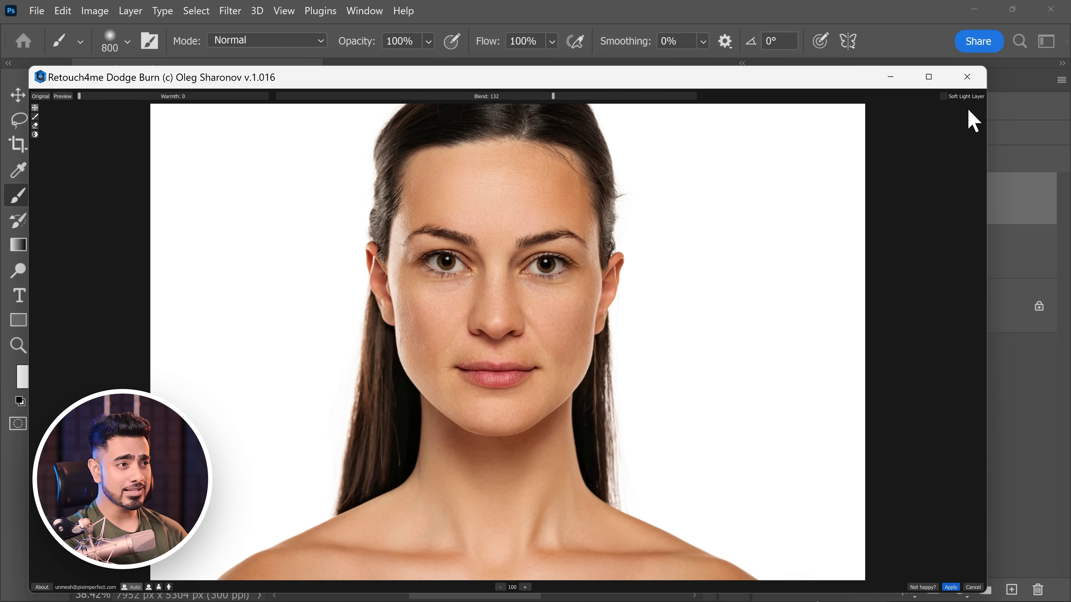
{"action": "left_click", "coordinate": [943, 97]}
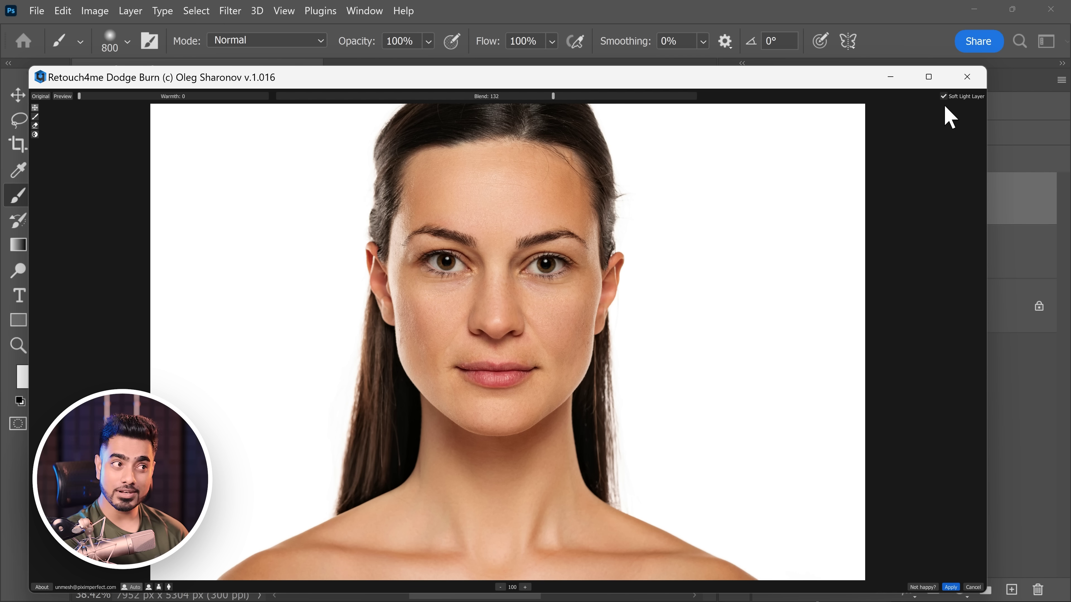
{"action": "left_click", "coordinate": [948, 587]}
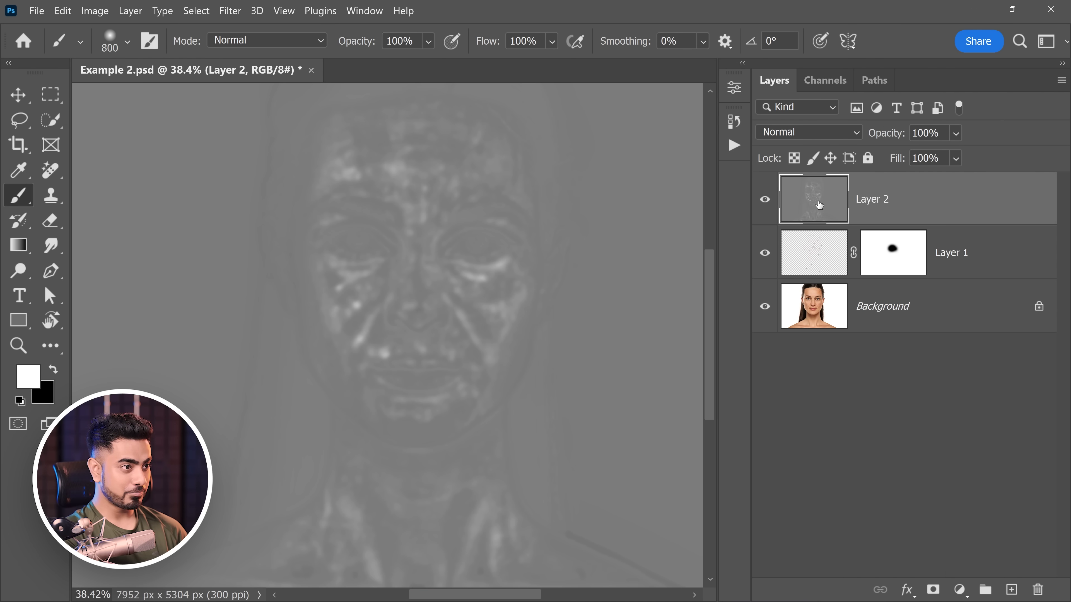
{"action": "scroll", "coordinate": [468, 258], "scroll_direction": "up", "scroll_amount": 4}
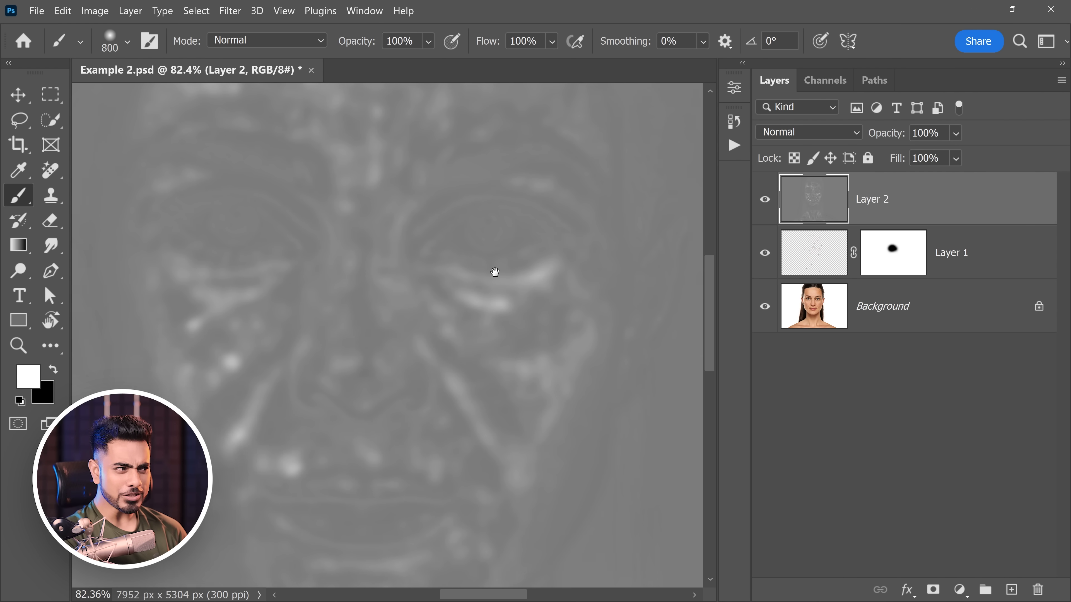
Set the blend mode of the dodge and burn result on Layer 2 to Soft Light
{"action": "left_click_drag", "start_coordinate": [526, 249], "coordinate": [499, 294]}
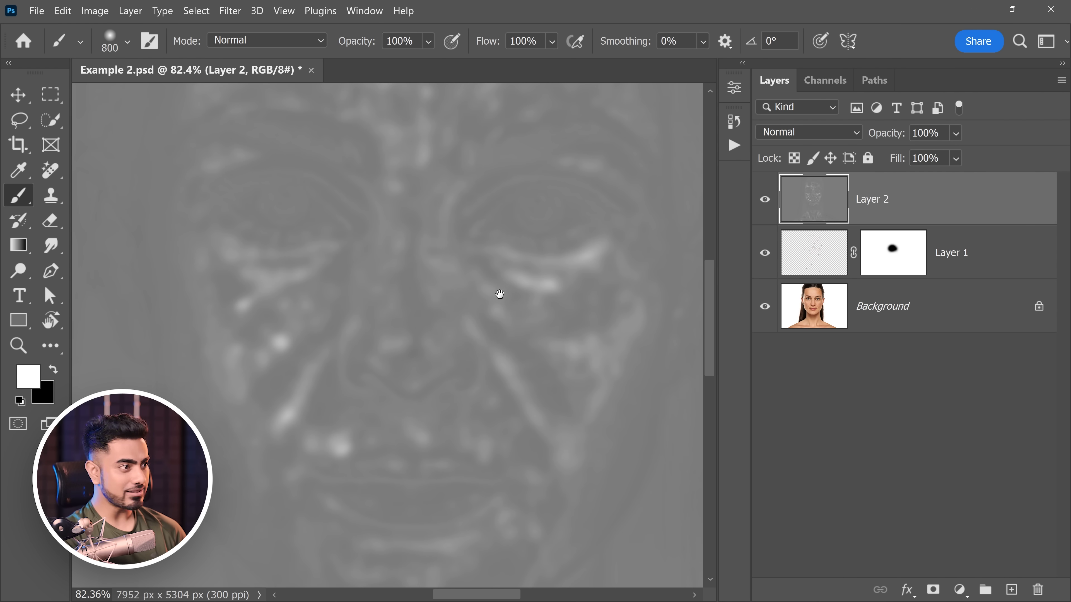
{"action": "left_click", "coordinate": [781, 132]}
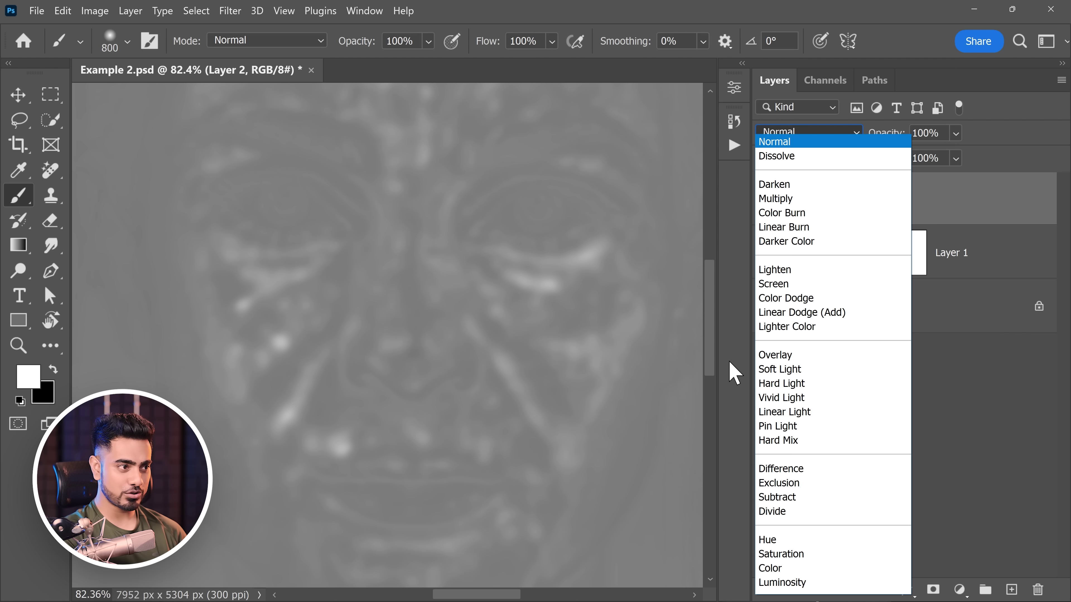
{"action": "left_click", "coordinate": [779, 369]}
{"action": "scroll", "coordinate": [532, 297], "scroll_direction": "down", "scroll_amount": 2}
{"action": "left_click_drag", "start_coordinate": [490, 268], "coordinate": [492, 307]}
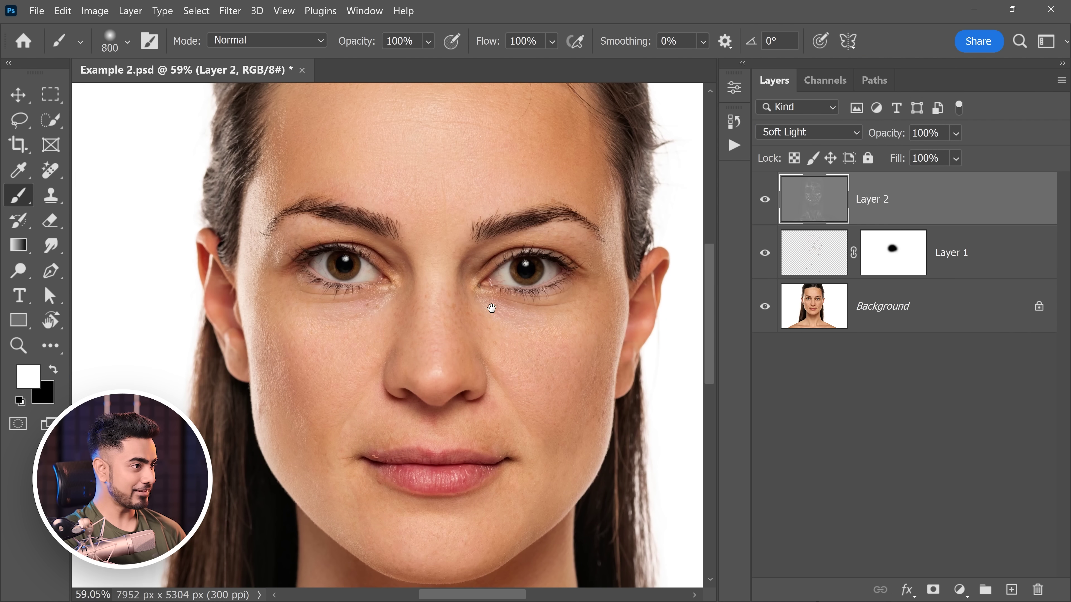
Inspect the retouched skin and compare it with the original by temporarily showing only the Background layer
{"action": "scroll", "coordinate": [558, 352], "scroll_direction": "up", "scroll_amount": 5}
{"action": "scroll", "coordinate": [554, 325], "scroll_direction": "down", "scroll_amount": 3}
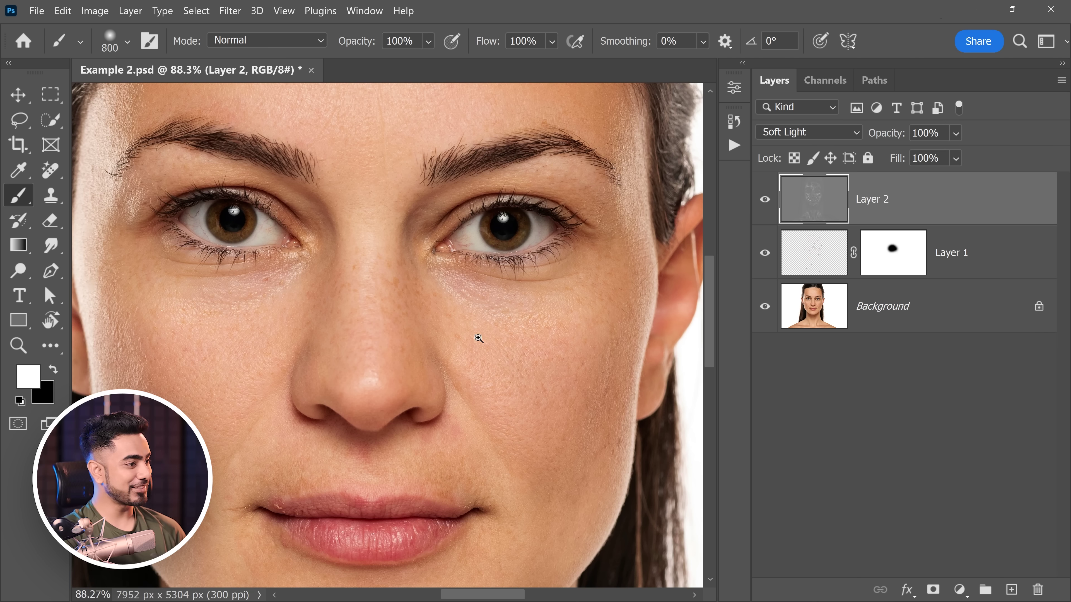
{"action": "scroll", "coordinate": [508, 315], "scroll_direction": "down", "scroll_amount": 3}
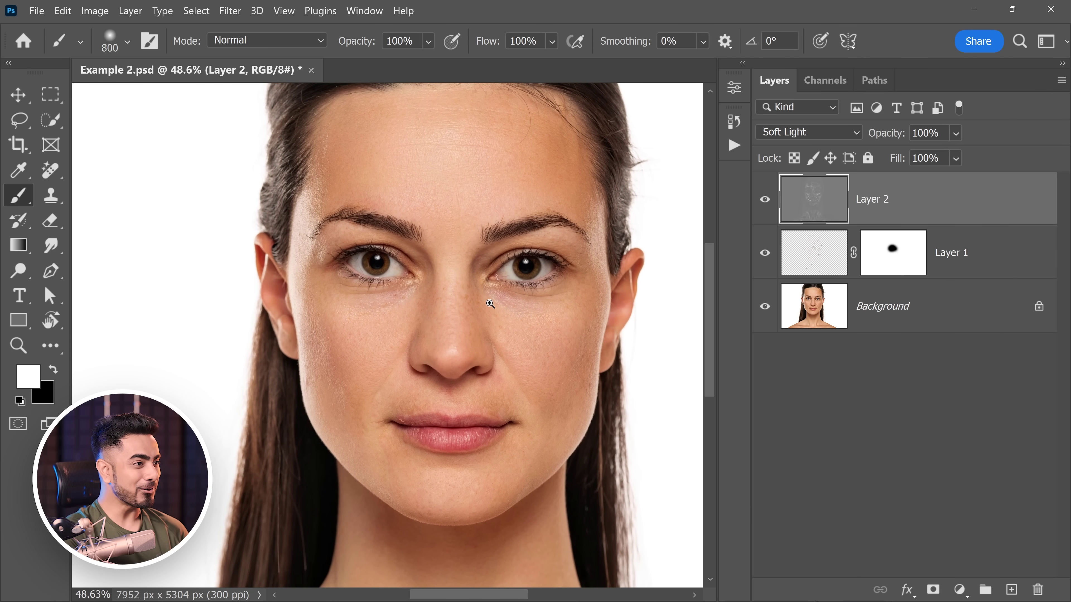
{"action": "scroll", "coordinate": [523, 296], "scroll_direction": "up", "scroll_amount": 2}
{"action": "left_click", "coordinate": [766, 308], "text": "alt"}
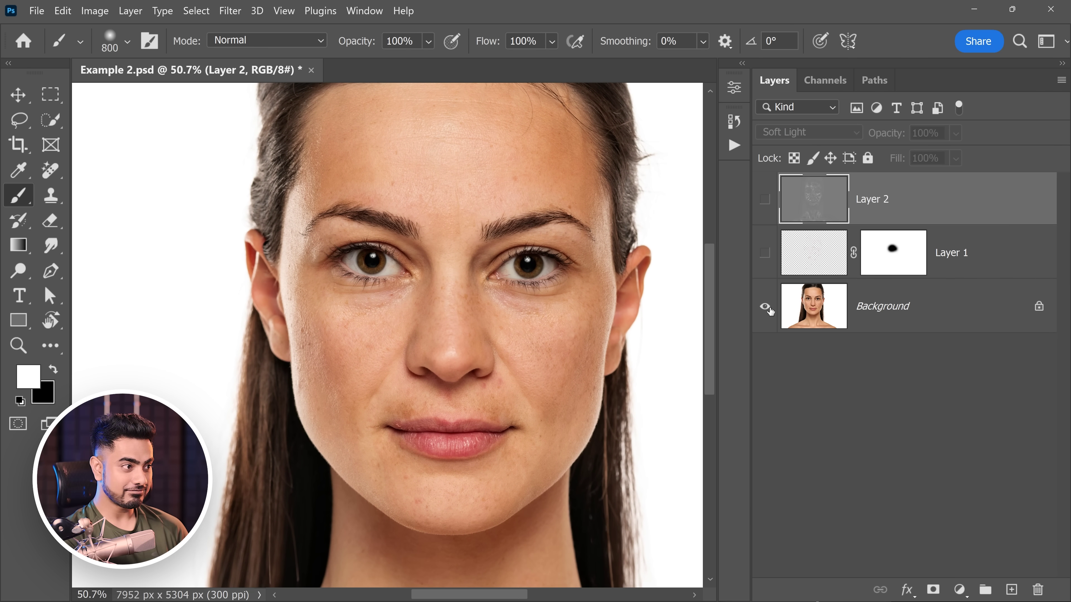
{"action": "left_click", "coordinate": [766, 307], "text": "alt"}
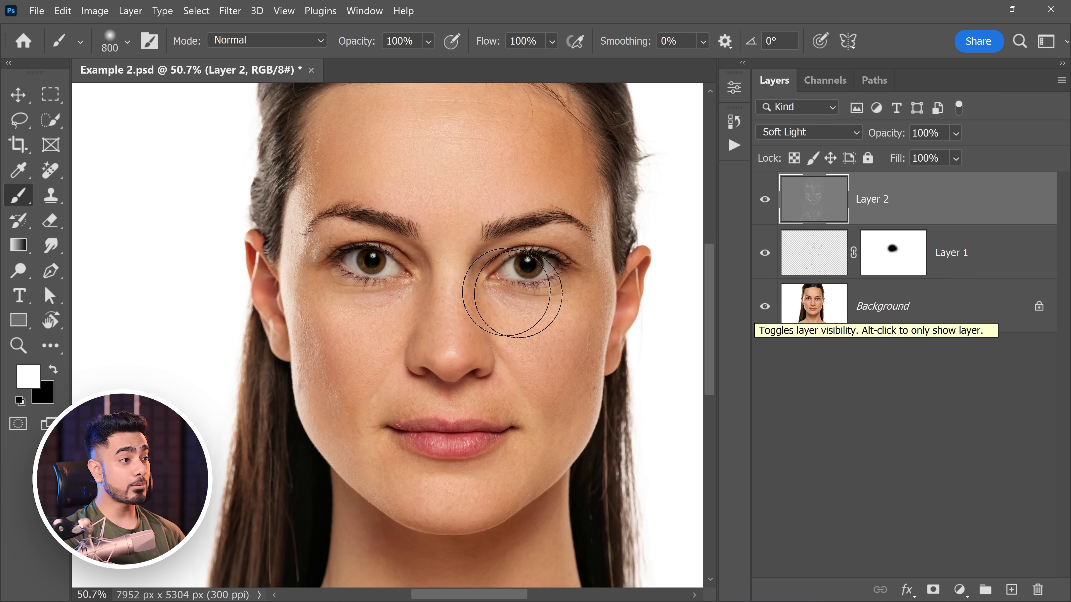
Inspect the white and inner corner of the subject's left eye up close
{"action": "left_click", "coordinate": [535, 259], "text": "ctrl"}
{"action": "left_click", "coordinate": [535, 259], "text": "ctrl"}
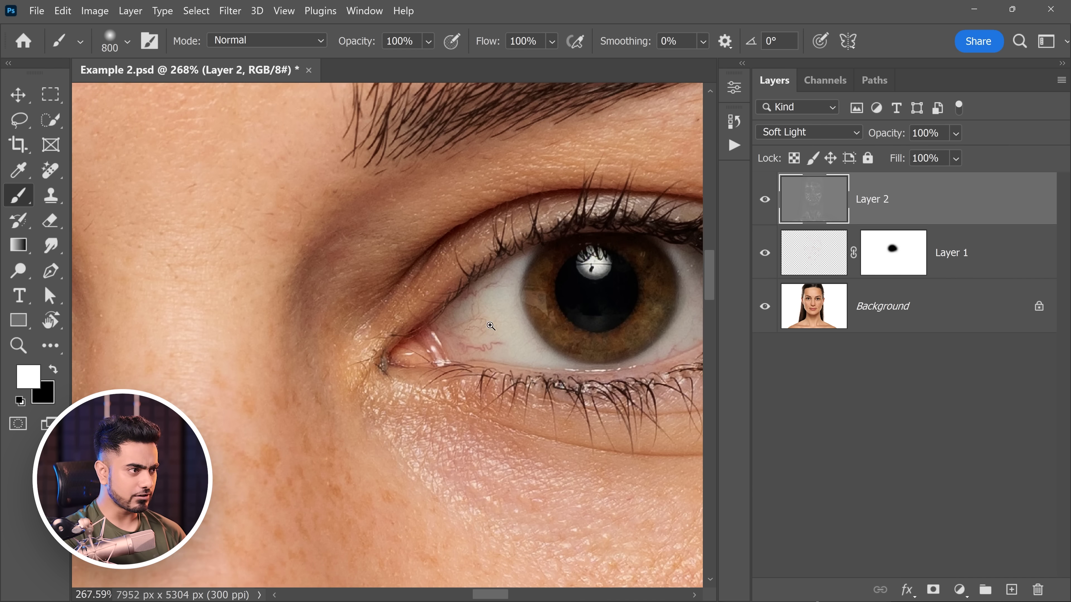
{"action": "left_click", "coordinate": [535, 259], "text": "ctrl+alt"}
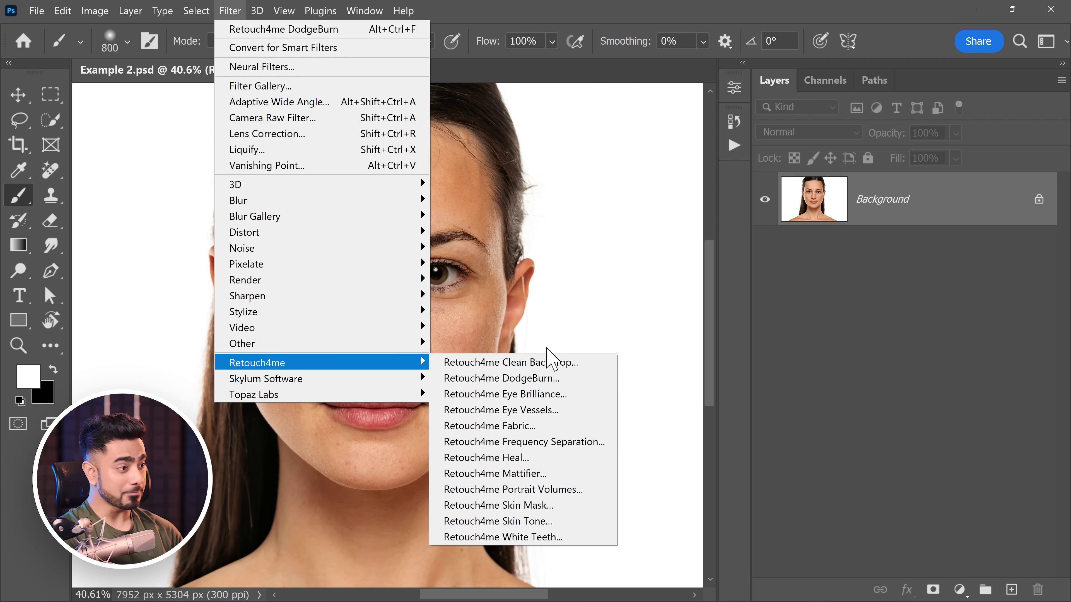
Open the list of actions and expand the last PiX Auto-Retouch Actions set
{"action": "left_click", "coordinate": [738, 195]}
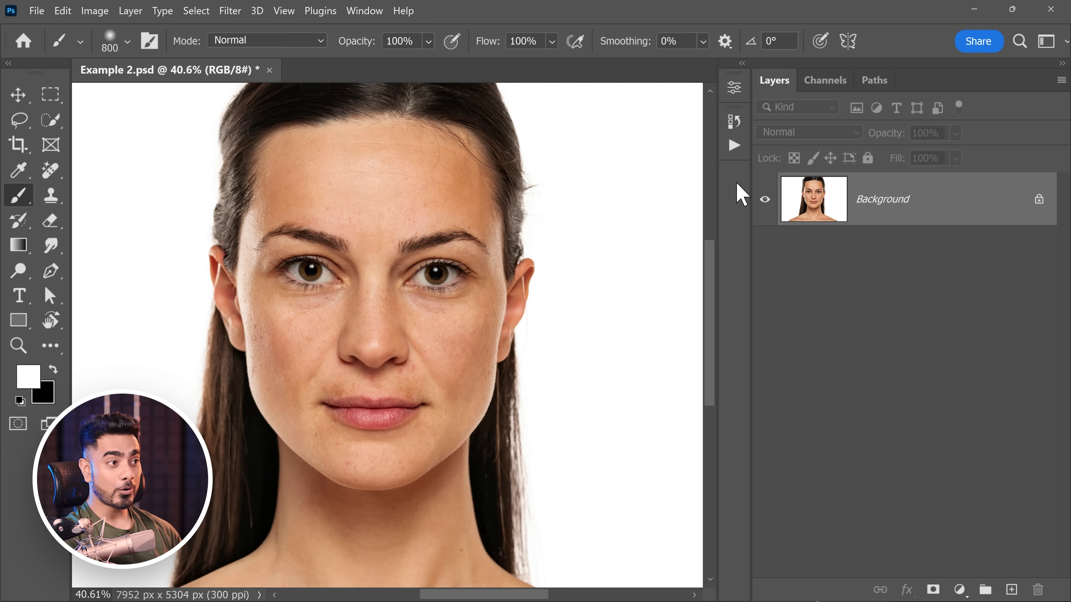
{"action": "left_click", "coordinate": [734, 146]}
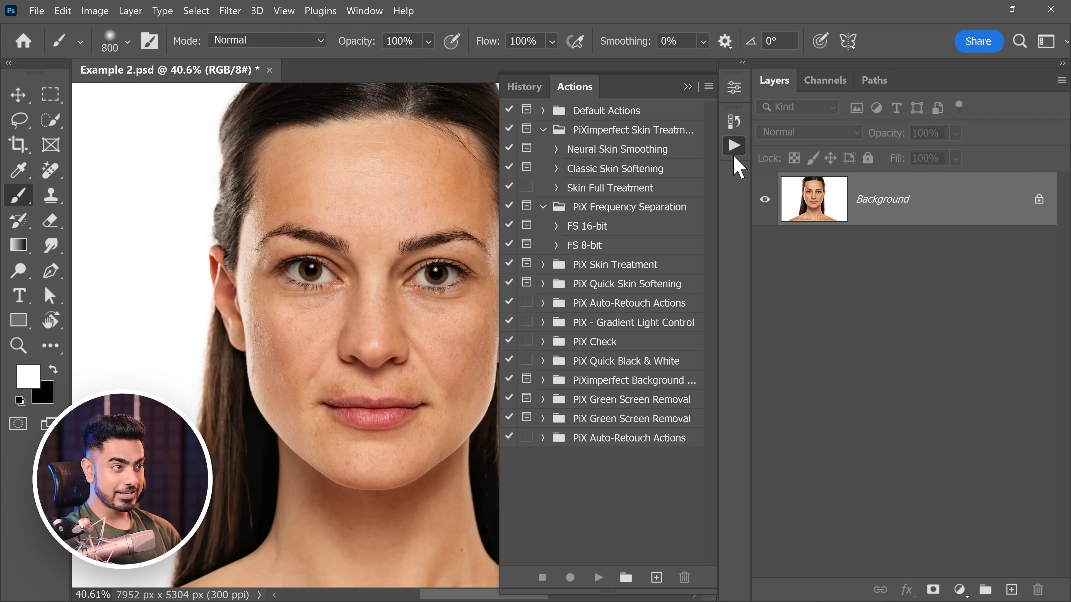
{"action": "left_click", "coordinate": [544, 439]}
{"action": "left_click_drag", "start_coordinate": [711, 422], "coordinate": [707, 522]}
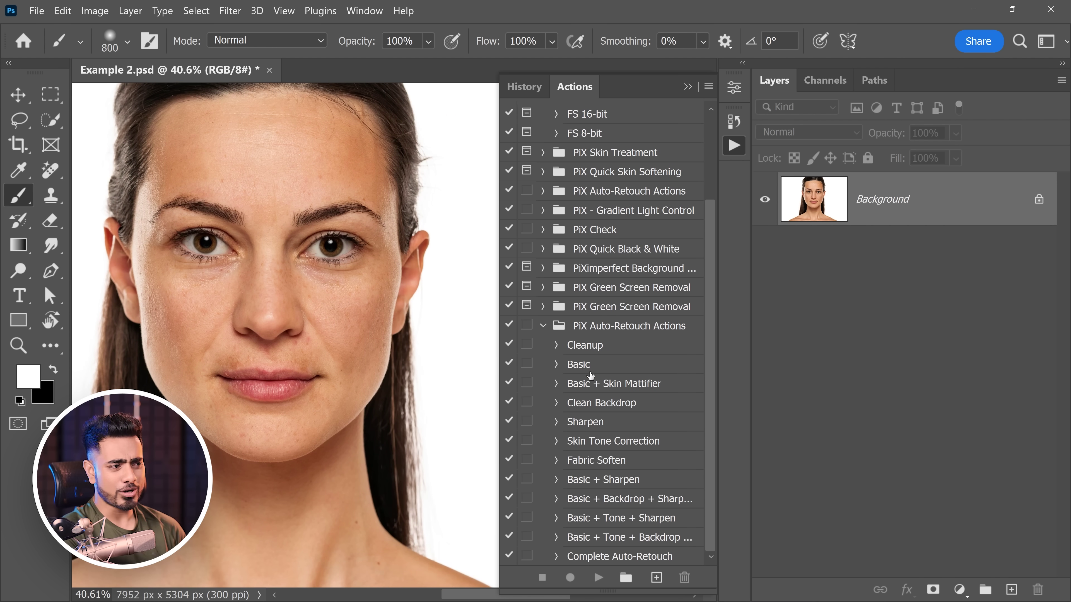
Review the recorded steps of the Basic action in PiX Auto-Retouch Actions and run that action on the portrait
{"action": "left_click", "coordinate": [557, 365]}
{"action": "left_click_drag", "start_coordinate": [710, 347], "coordinate": [709, 388]}
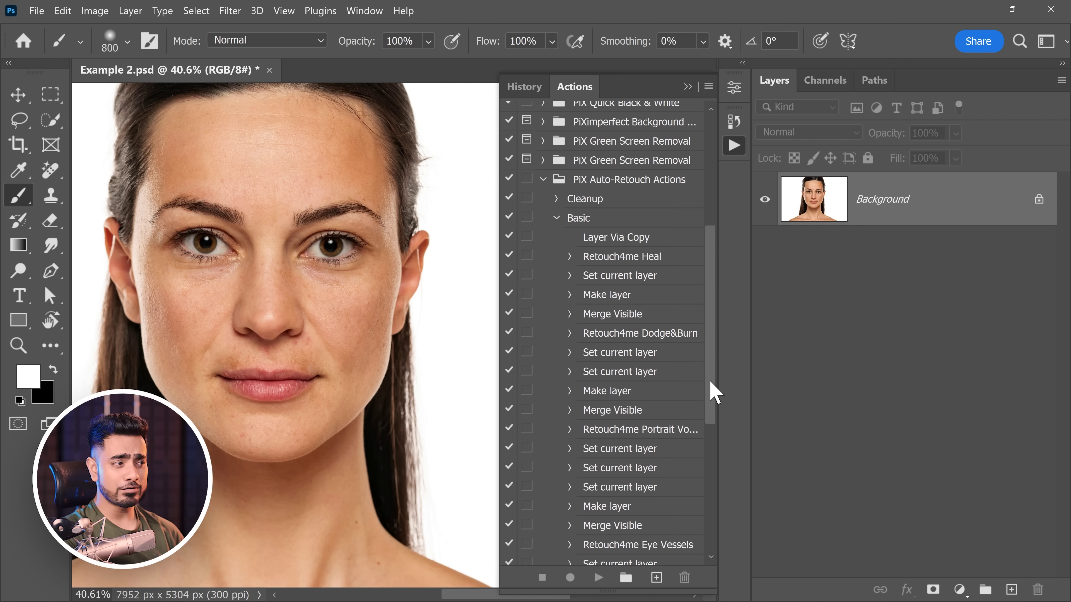
{"action": "left_click_drag", "start_coordinate": [711, 338], "coordinate": [717, 364]}
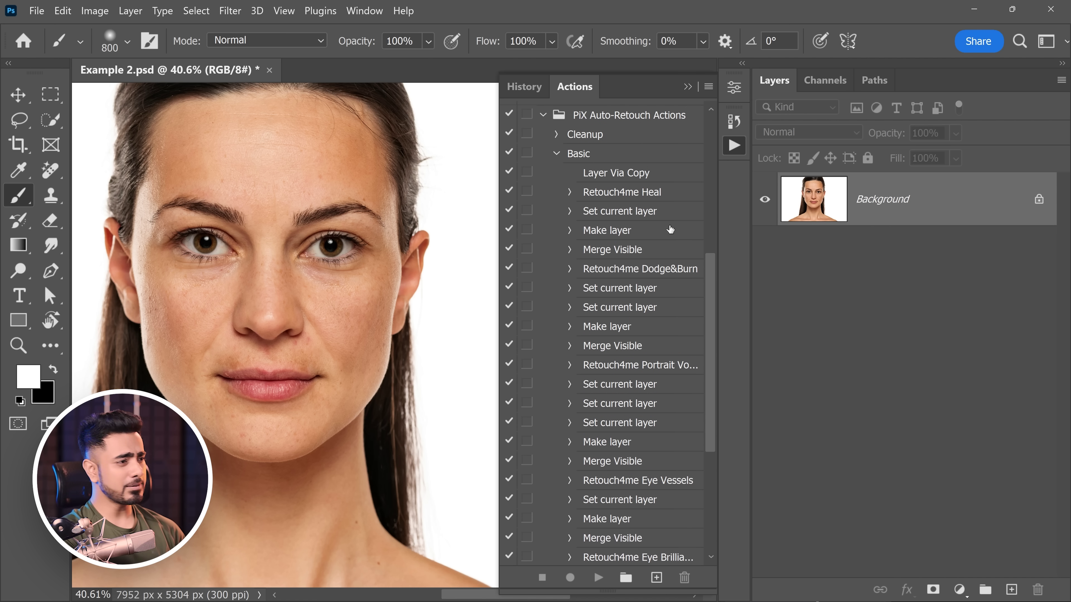
{"action": "scroll", "coordinate": [712, 304], "scroll_direction": "down", "scroll_amount": 3}
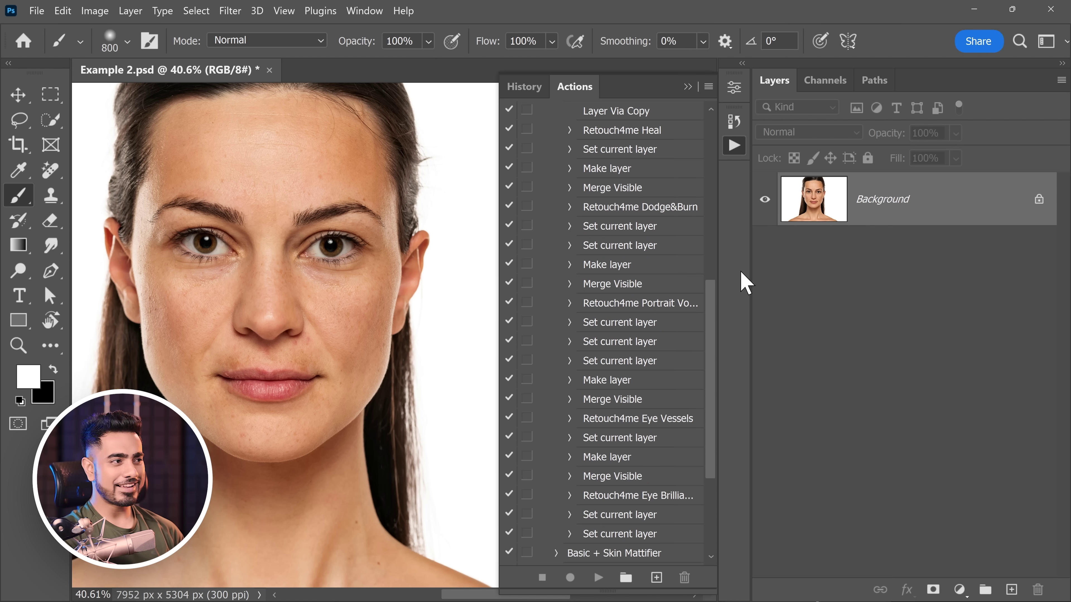
{"action": "scroll", "coordinate": [709, 258], "scroll_direction": "up", "scroll_amount": 7}
{"action": "left_click", "coordinate": [555, 243]}
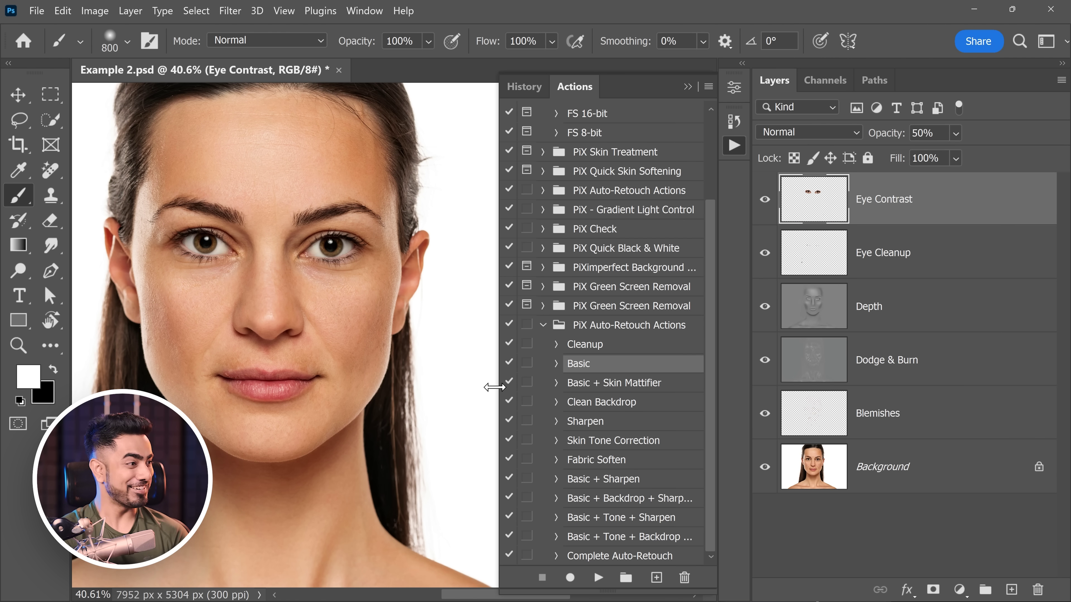
Show only the Background layer to view the unretouched face and collapse the list of actions
{"action": "left_click_drag", "start_coordinate": [331, 238], "coordinate": [350, 256]}
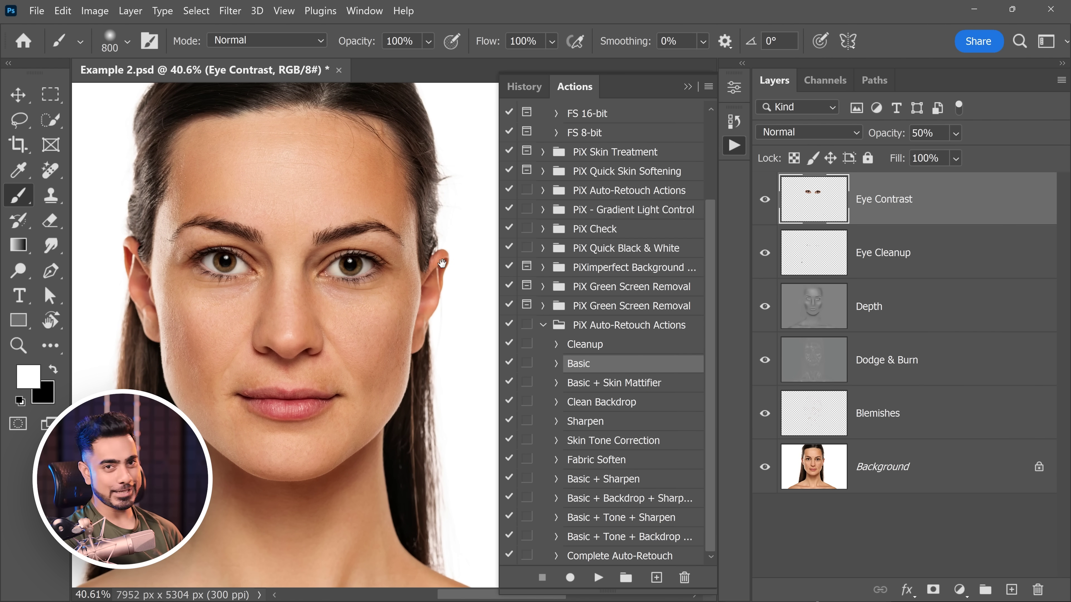
{"action": "left_click", "coordinate": [772, 473], "text": "alt"}
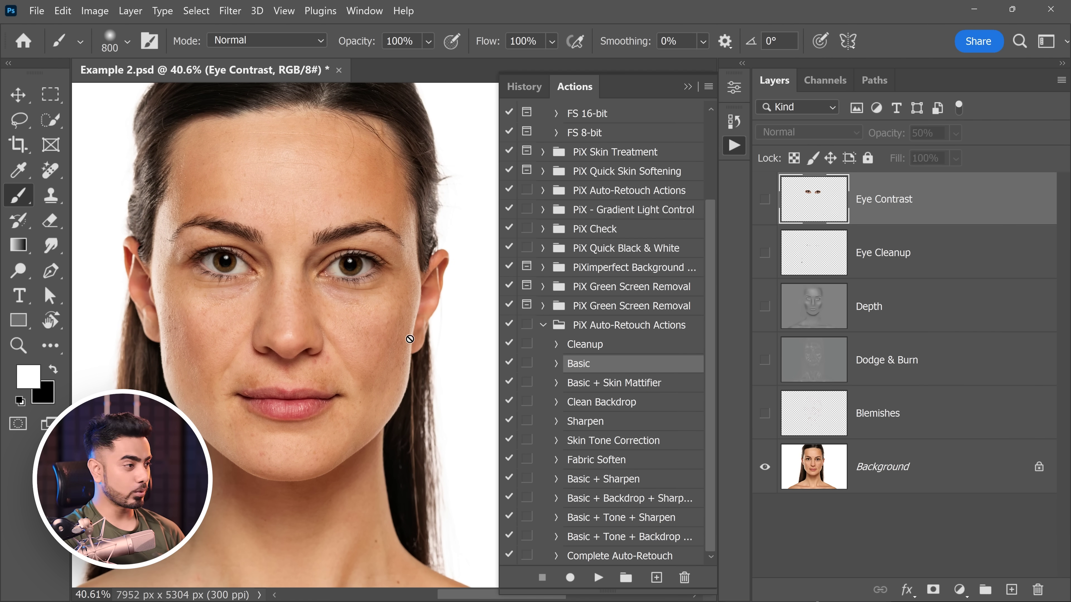
{"action": "left_click_drag", "start_coordinate": [298, 317], "coordinate": [332, 349]}
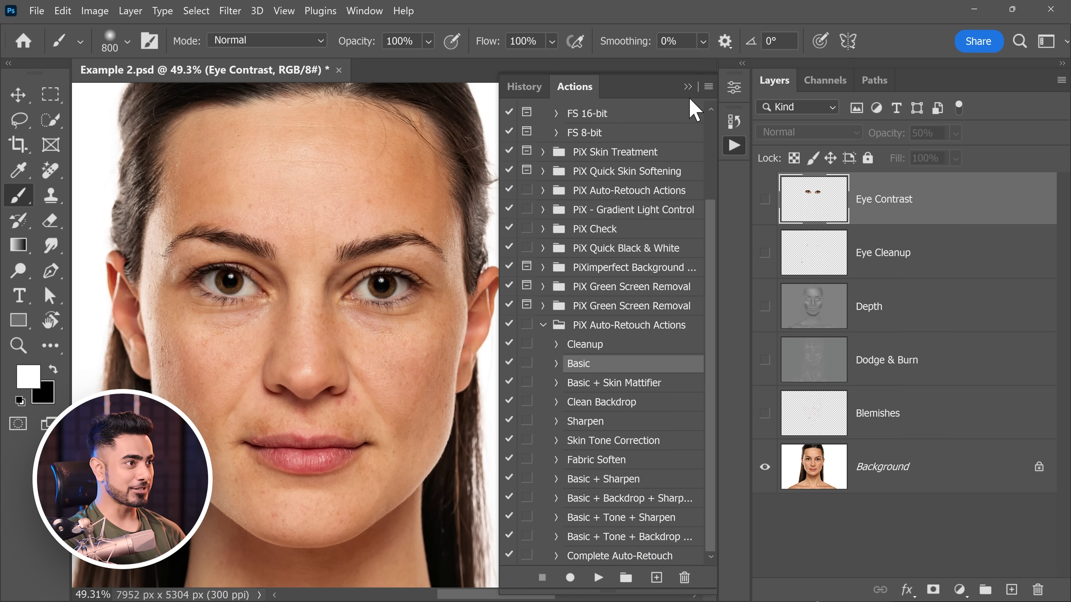
{"action": "left_click", "coordinate": [687, 86]}
{"action": "left_click_drag", "start_coordinate": [387, 363], "coordinate": [577, 393]}
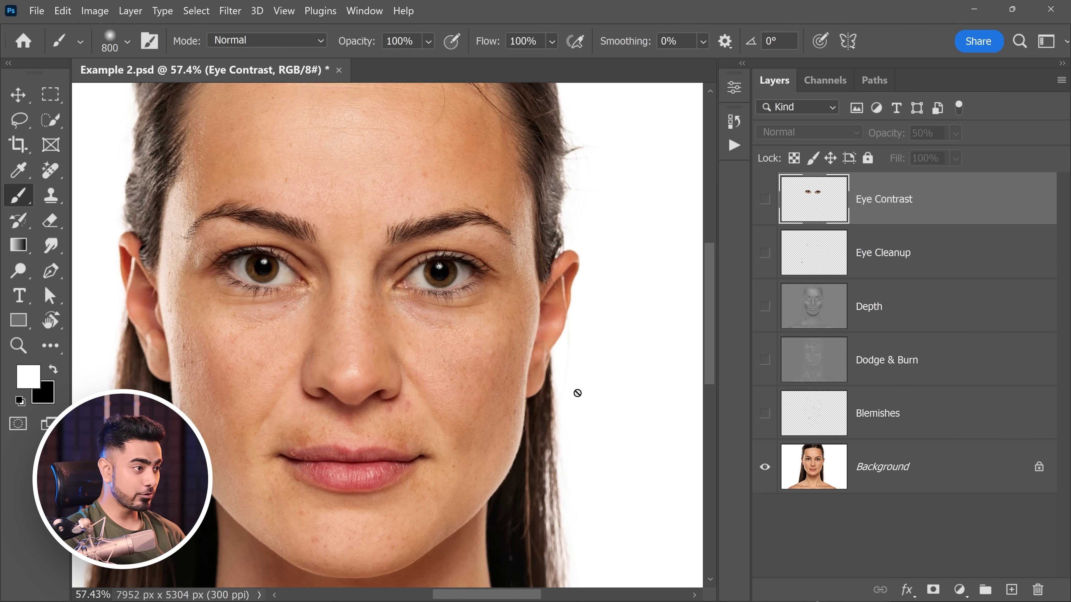
Show the Blemishes layer and compare the cheek skin up close with and without it
{"action": "left_click_drag", "start_coordinate": [424, 309], "coordinate": [473, 288]}
{"action": "left_click", "coordinate": [766, 415]}
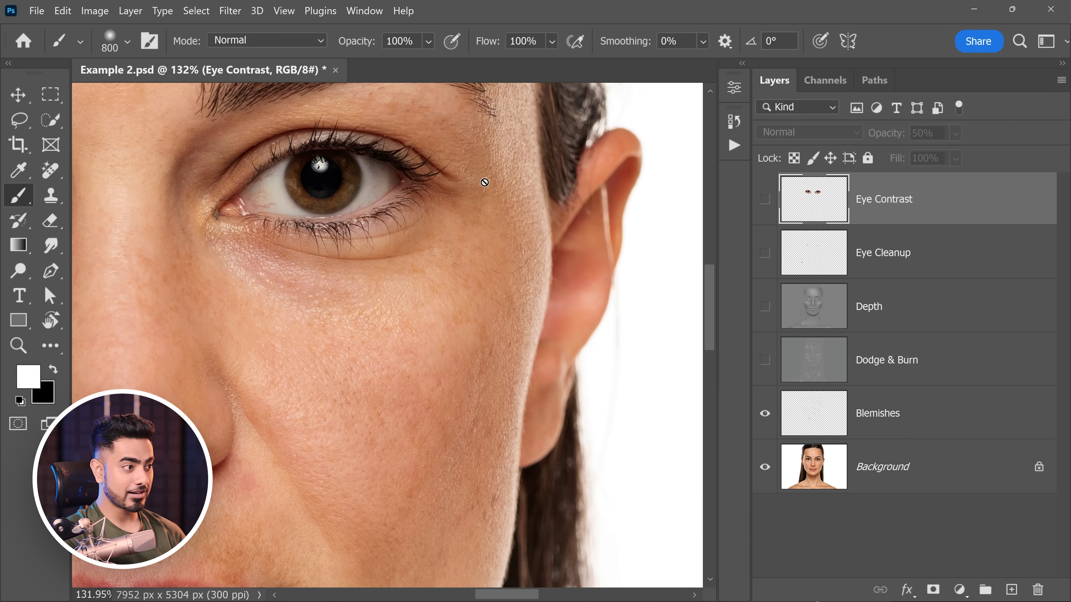
{"action": "left_click_drag", "start_coordinate": [470, 366], "coordinate": [551, 359]}
{"action": "left_click", "coordinate": [766, 416]}
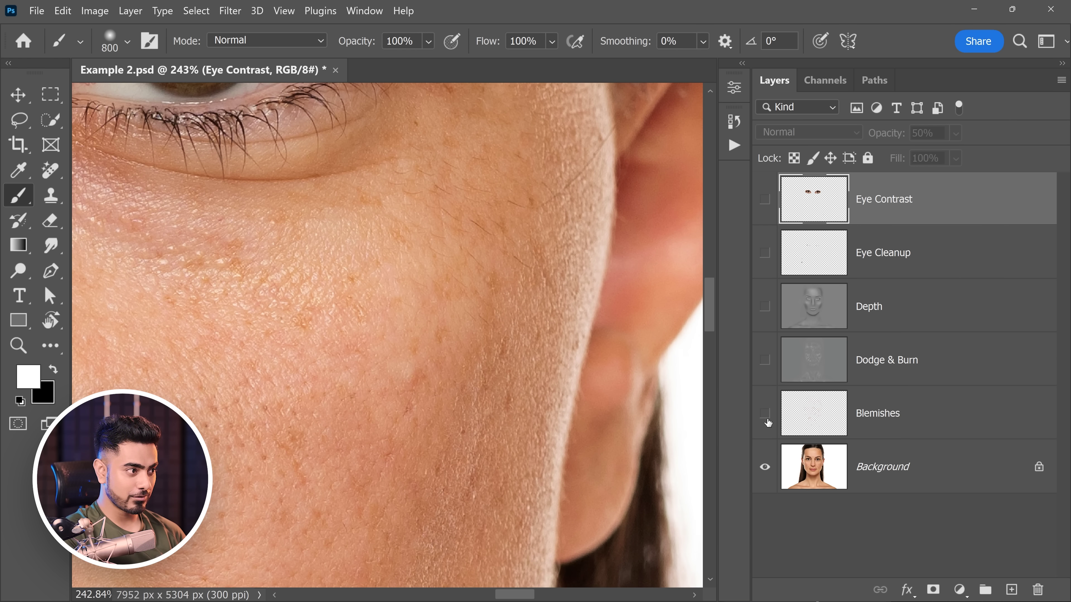
{"action": "left_click", "coordinate": [766, 415]}
{"action": "scroll", "coordinate": [546, 362], "scroll_direction": "down", "scroll_amount": 5}
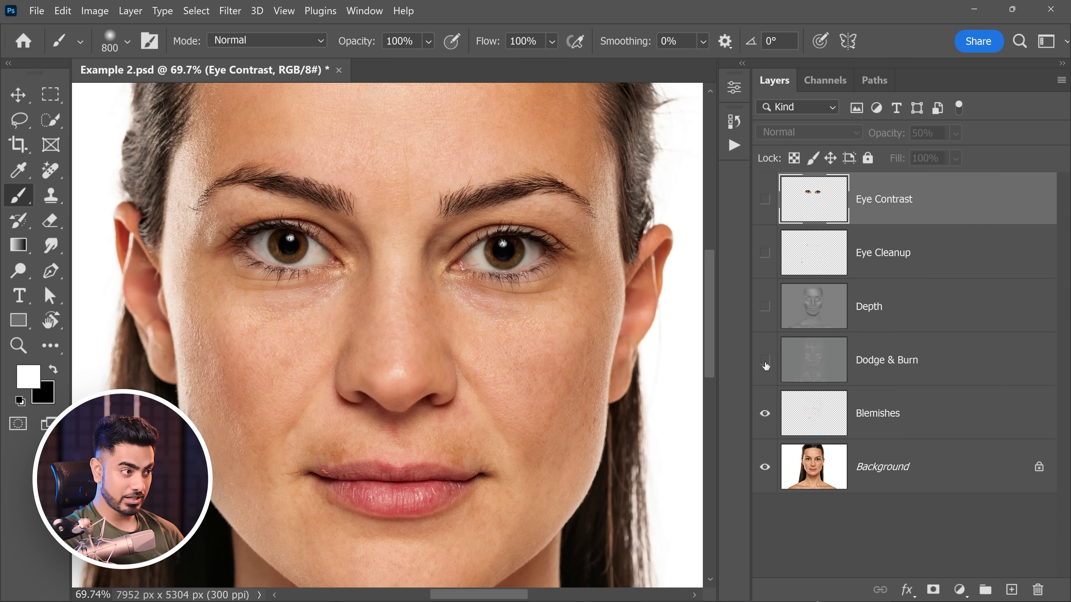
Show the Dodge & Burn and Depth layers over the healed skin, with Depth selected
{"action": "left_click", "coordinate": [764, 361]}
{"action": "scroll", "coordinate": [600, 349], "scroll_direction": "down", "scroll_amount": 2}
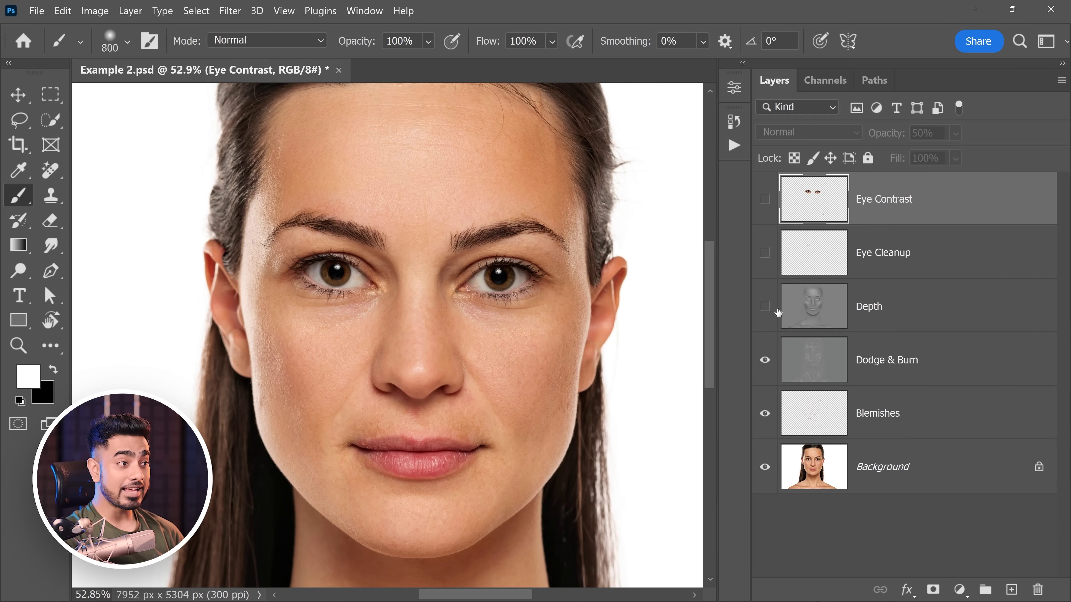
{"action": "left_click", "coordinate": [814, 315]}
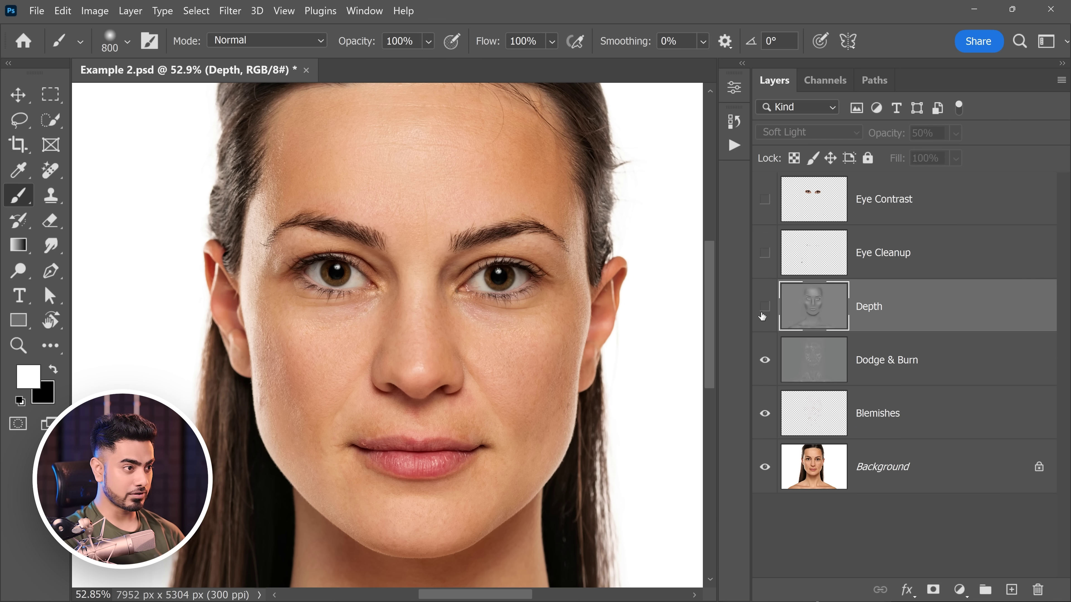
{"action": "left_click", "coordinate": [765, 308]}
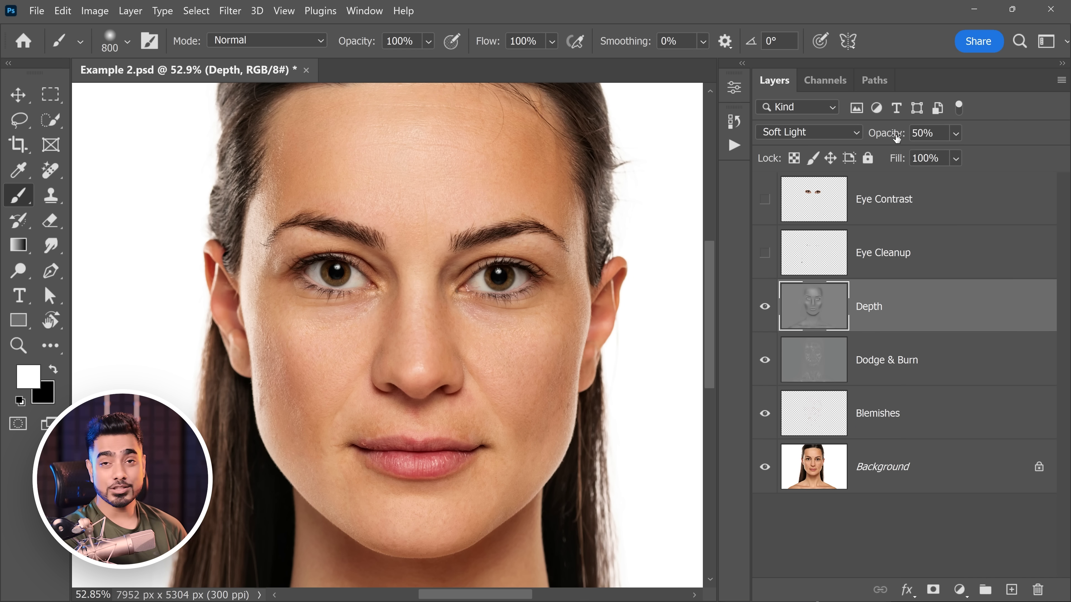
Set the Depth layer to Normal at 100% opacity to examine its shading of the face
{"action": "left_click", "coordinate": [816, 134]}
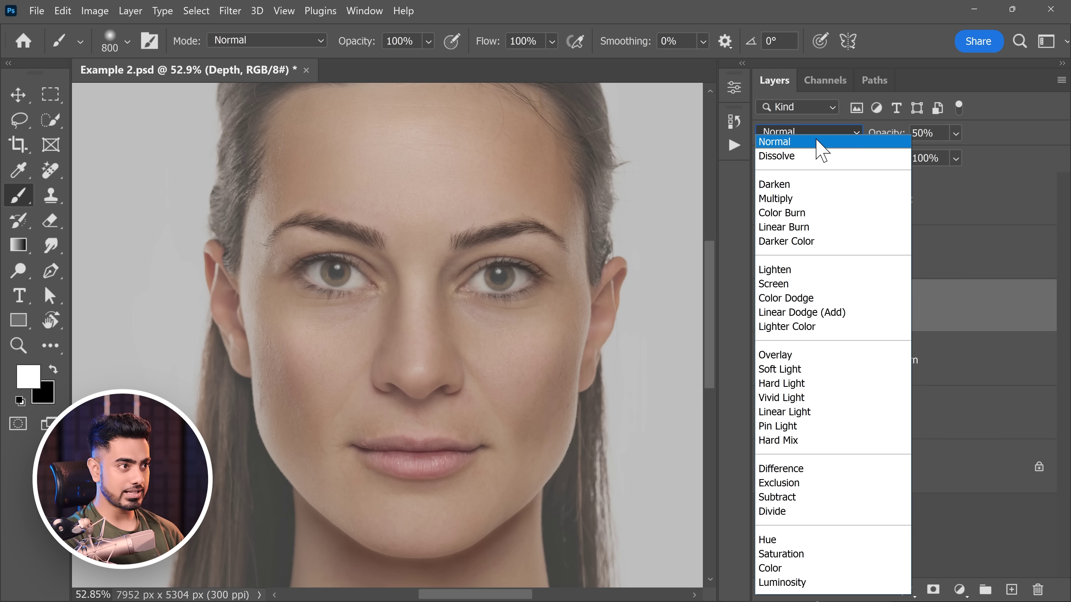
{"action": "left_click", "coordinate": [817, 142]}
{"action": "left_click_drag", "start_coordinate": [886, 133], "coordinate": [1039, 107]}
{"action": "scroll", "coordinate": [379, 154], "scroll_direction": "down", "scroll_amount": 1}
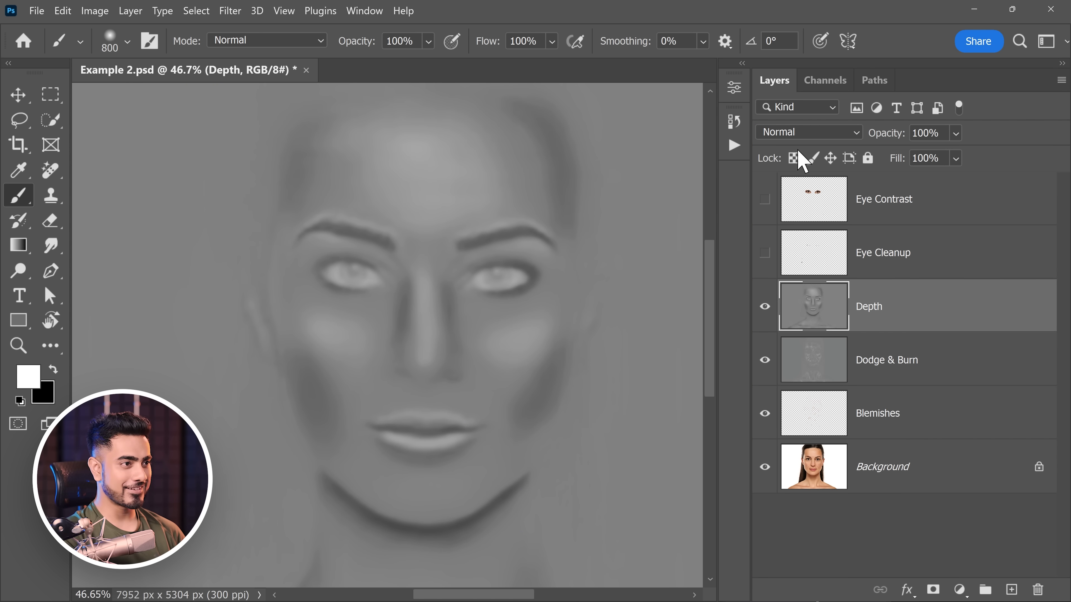
Set the Depth layer's blend mode to Soft Light and its opacity to 52%
{"action": "left_click", "coordinate": [803, 133]}
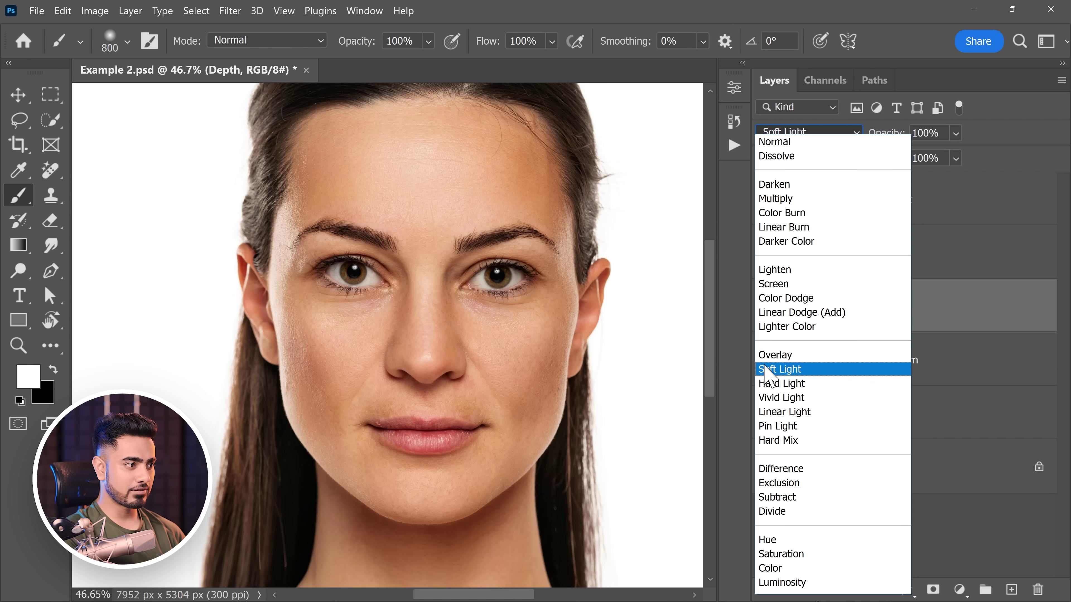
{"action": "left_click", "coordinate": [766, 373]}
{"action": "left_click_drag", "start_coordinate": [889, 136], "coordinate": [871, 141]}
{"action": "key", "text": "shift+Tab"}
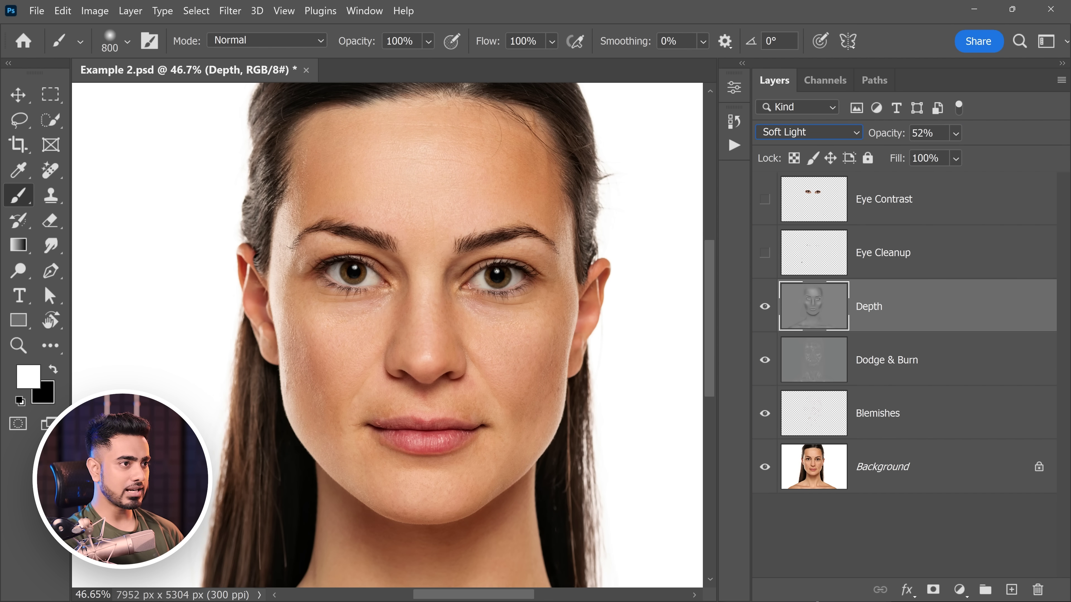
Show the Eye Cleanup layer and compare the subject's left eye up close with and without it
{"action": "left_click", "coordinate": [891, 255]}
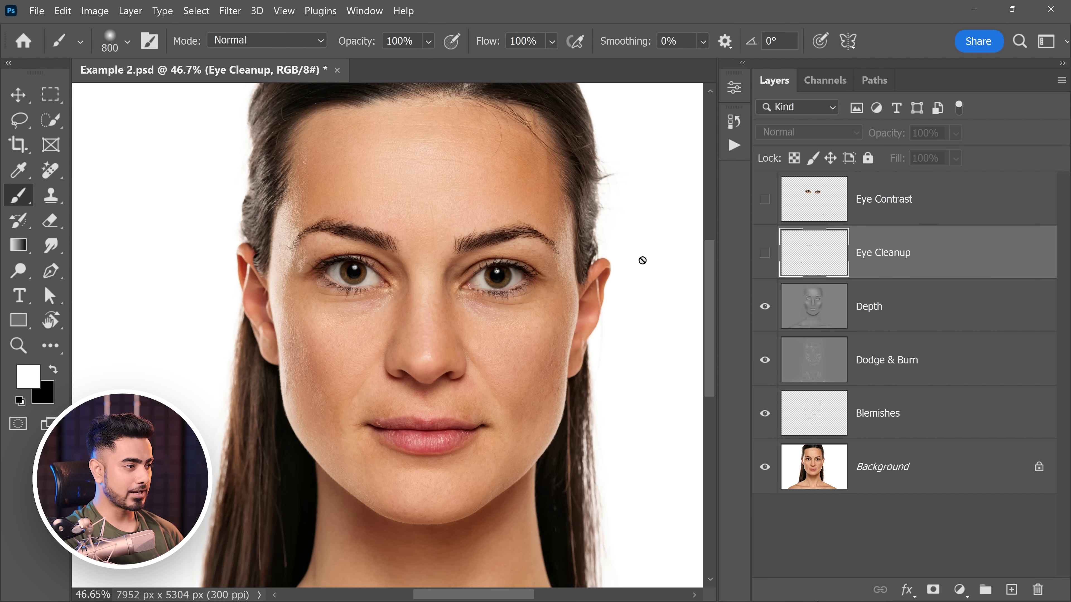
{"action": "scroll", "coordinate": [462, 295], "scroll_direction": "up", "scroll_amount": 5}
{"action": "left_click_drag", "start_coordinate": [691, 287], "coordinate": [640, 296]}
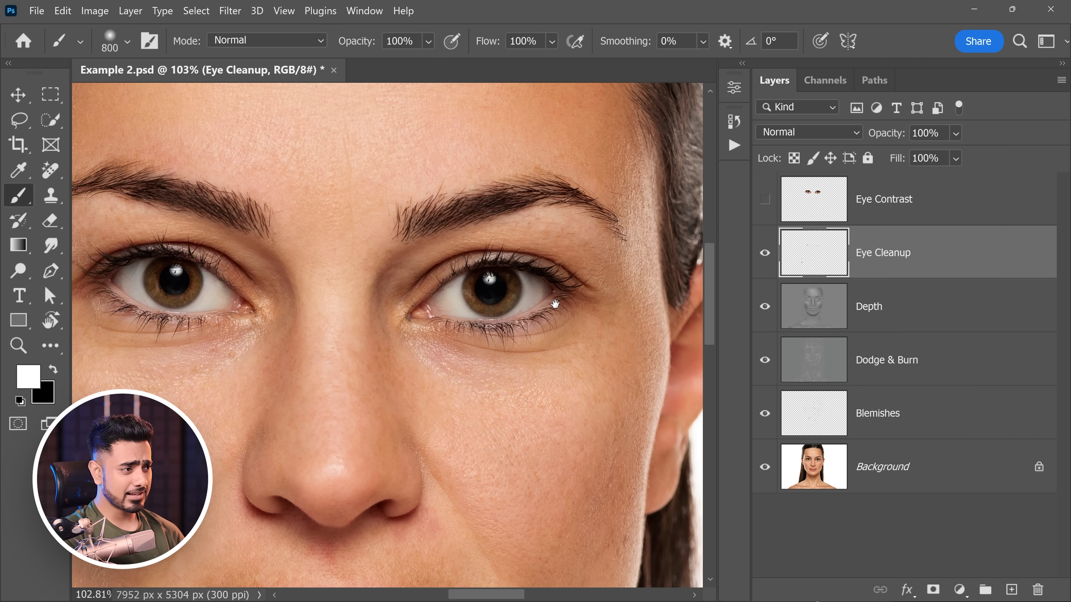
{"action": "scroll", "coordinate": [557, 310], "scroll_direction": "up", "scroll_amount": 6}
{"action": "left_click", "coordinate": [764, 252]}
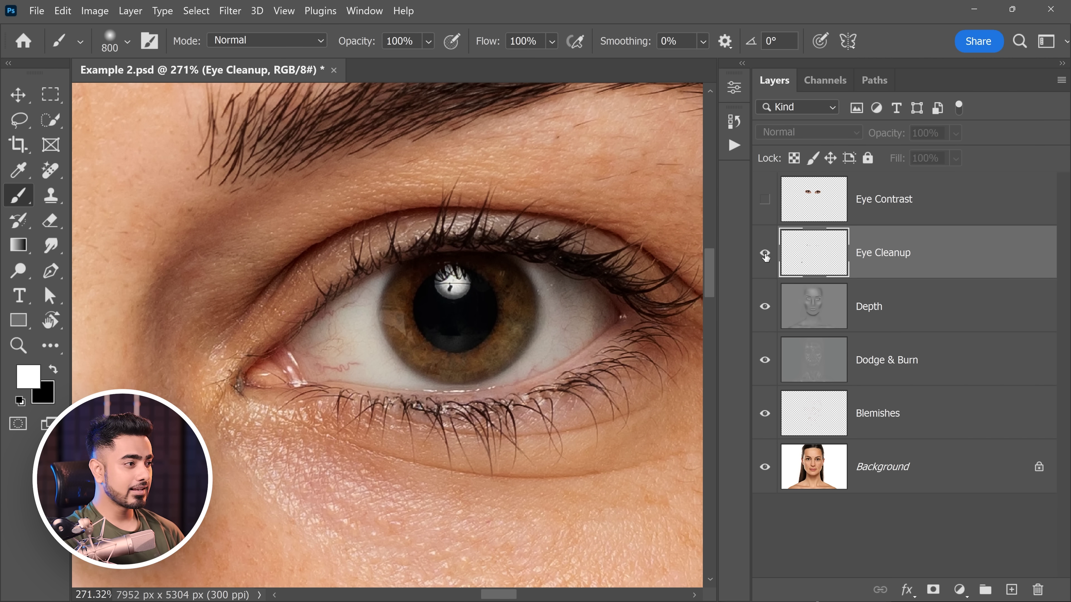
{"action": "left_click", "coordinate": [764, 253]}
{"action": "scroll", "coordinate": [359, 367], "scroll_direction": "up", "scroll_amount": 4}
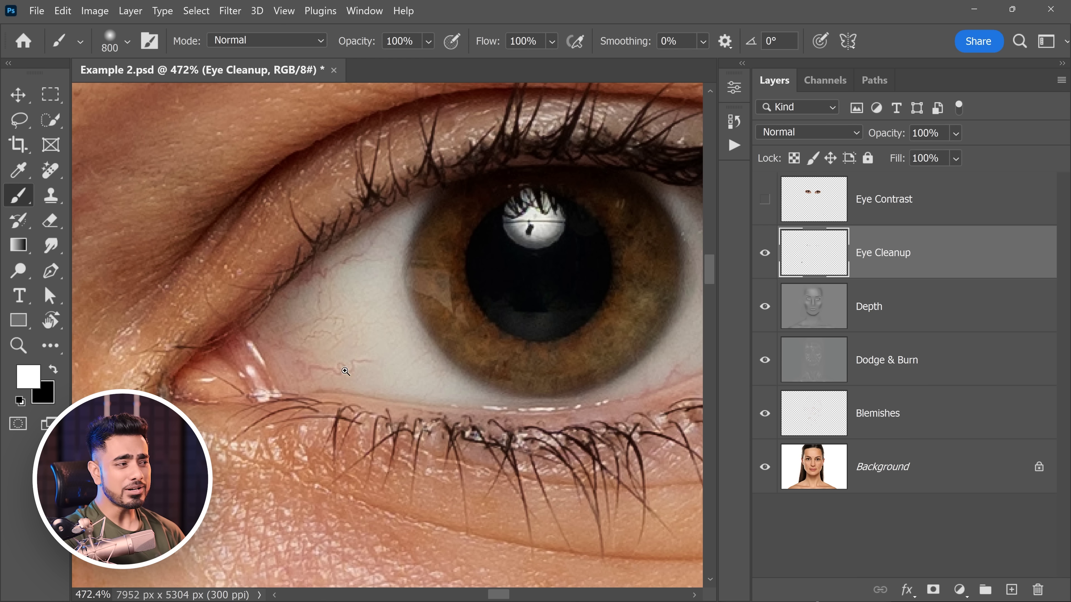
Compare the subject's right eye with and without the Eye Cleanup layer
{"action": "scroll", "coordinate": [420, 341], "scroll_direction": "down", "scroll_amount": 5}
{"action": "left_click_drag", "start_coordinate": [113, 355], "coordinate": [329, 374]}
{"action": "scroll", "coordinate": [399, 360], "scroll_direction": "up", "scroll_amount": 3}
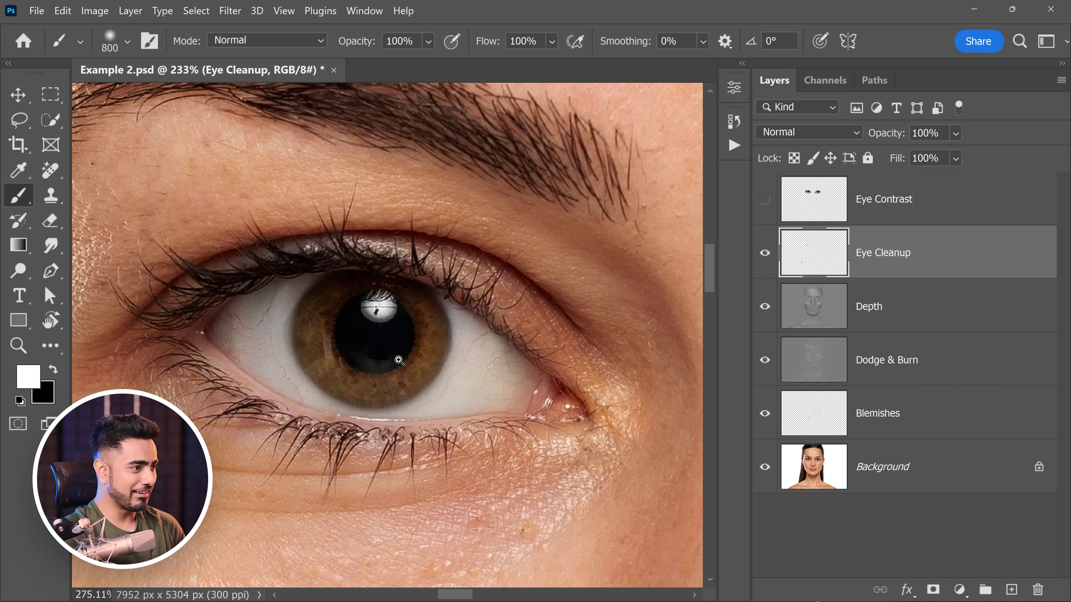
{"action": "left_click", "coordinate": [765, 254]}
{"action": "left_click", "coordinate": [765, 254]}
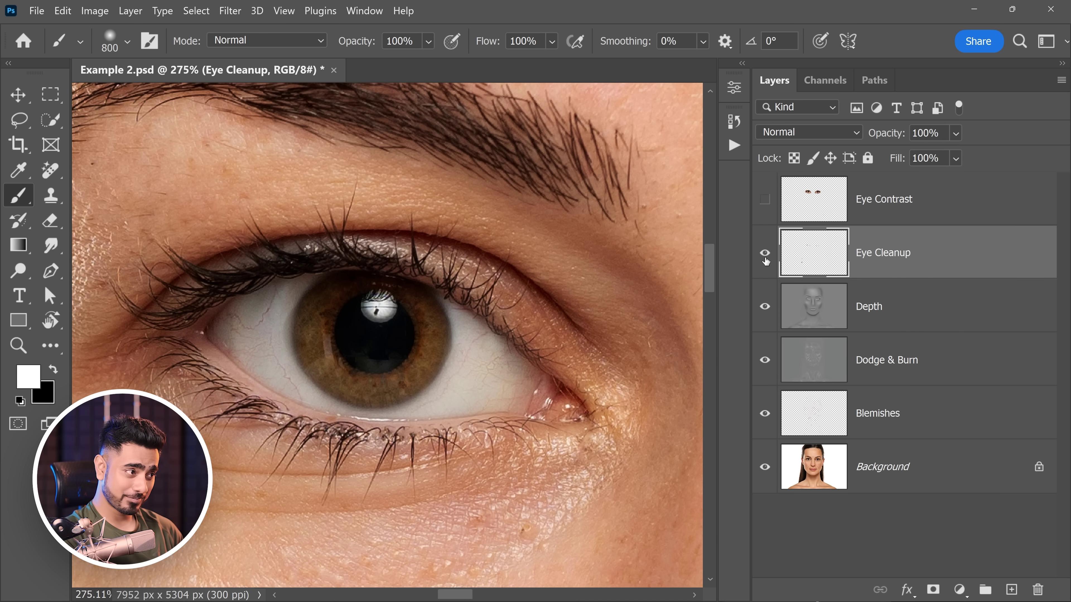
Show the Eye Contrast layer and view the whole portrait with all retouching layers
{"action": "scroll", "coordinate": [674, 282], "scroll_direction": "down", "scroll_amount": 4}
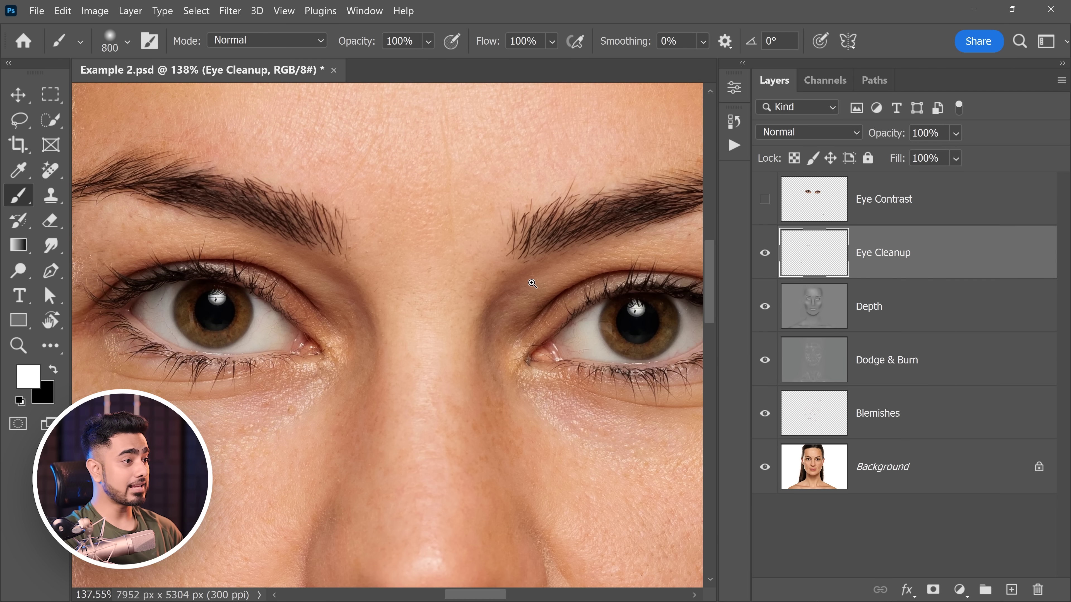
{"action": "scroll", "coordinate": [574, 246], "scroll_direction": "down", "scroll_amount": 1}
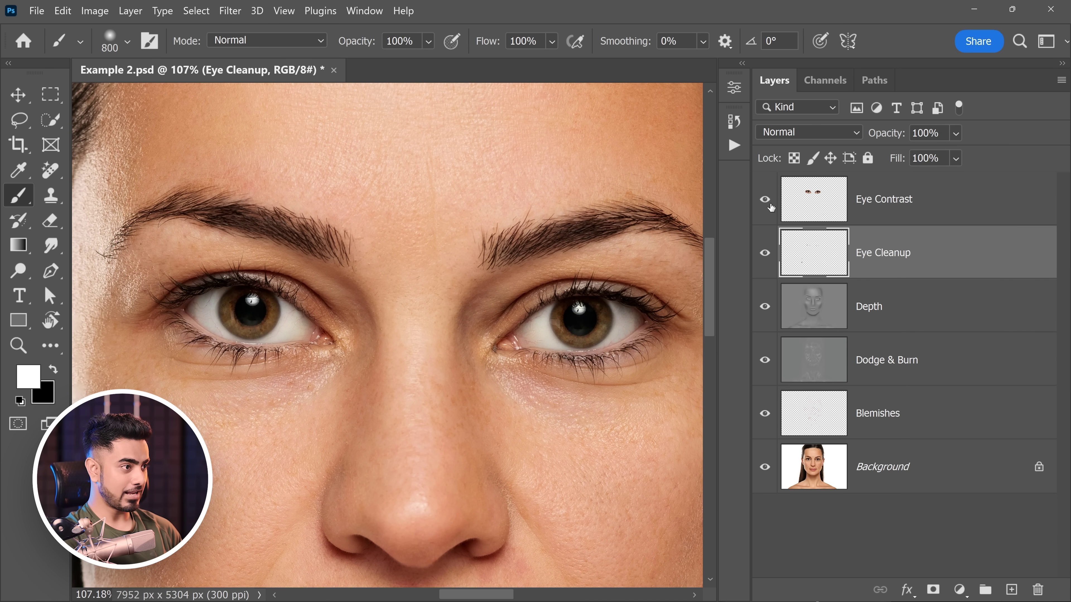
{"action": "key", "text": "ctrl+0"}
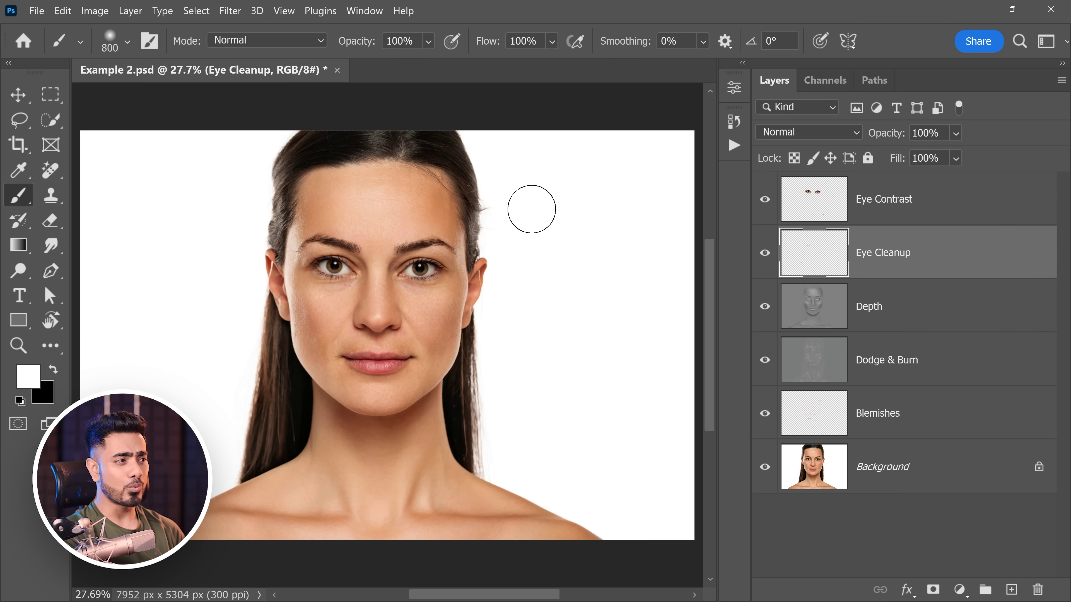